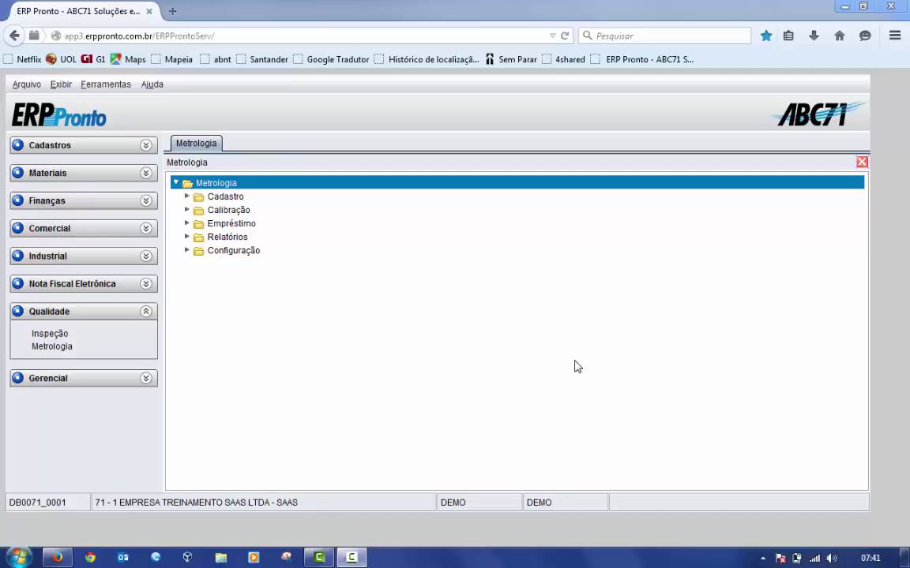
Open the instrument register in the Metrologia Cadastro group, list all instruments and open PQ-001 for editing.
{"action": "left_click", "coordinate": [187, 197]}
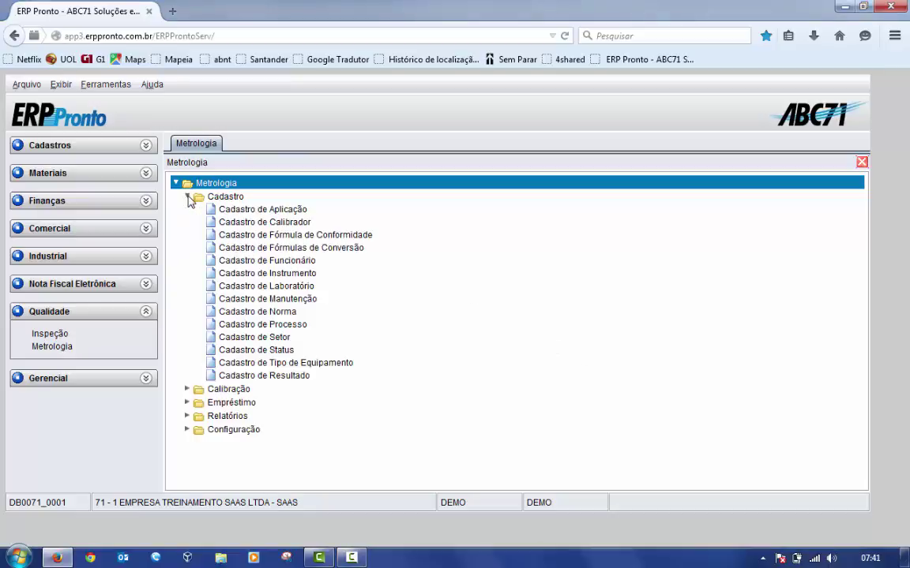
{"action": "double_click", "coordinate": [273, 275]}
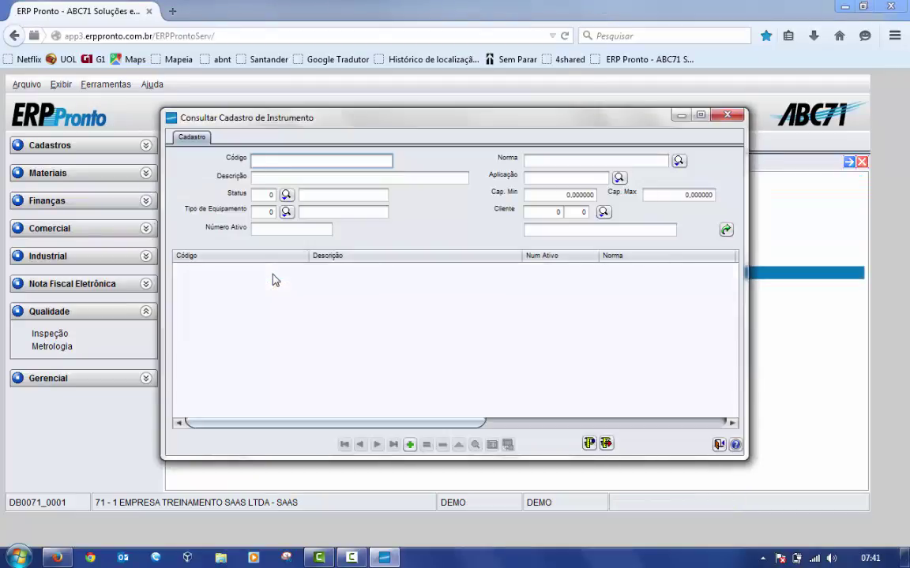
{"action": "left_click", "coordinate": [726, 230]}
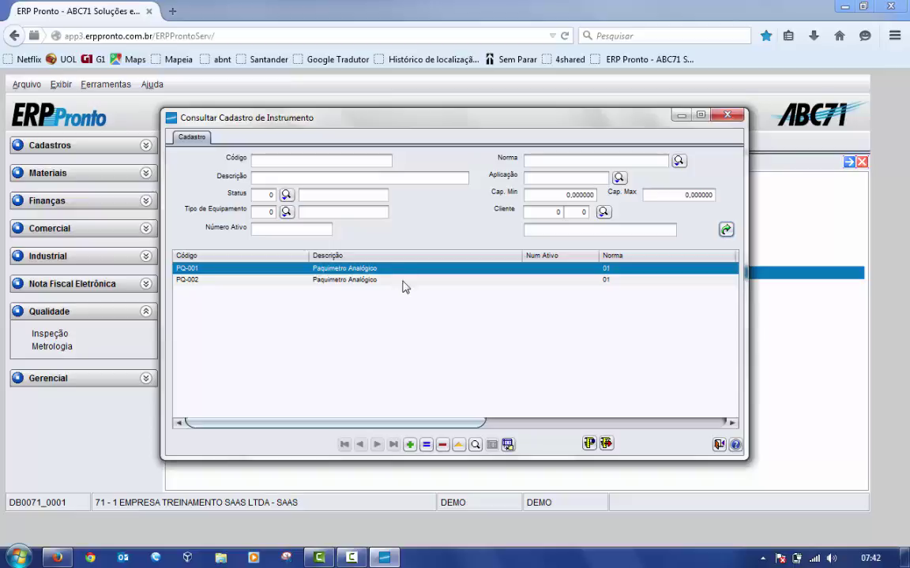
{"action": "left_click", "coordinate": [458, 445]}
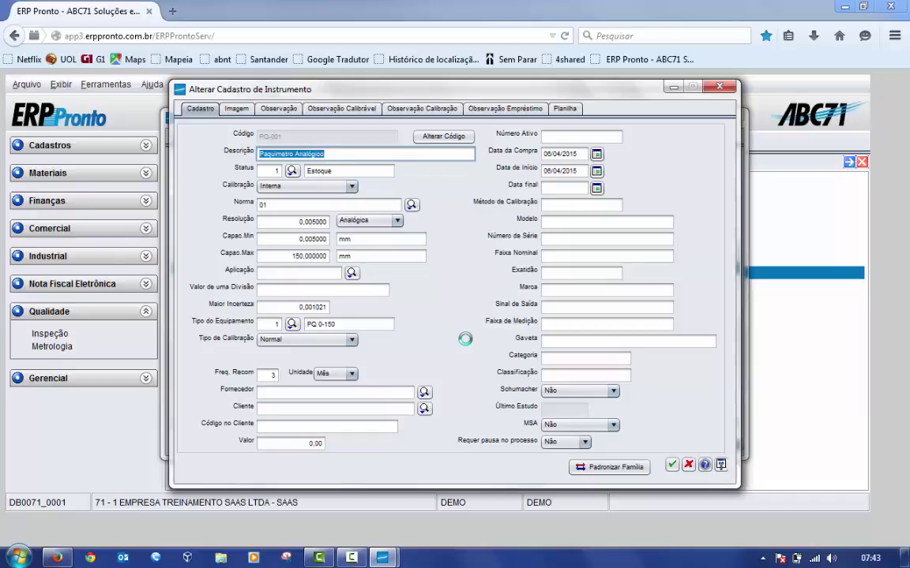
Review the calibration options of PQ-001 and the Default conformity formula of its equipment type PQ 0-150, leaving both unchanged.
{"action": "left_click", "coordinate": [351, 187]}
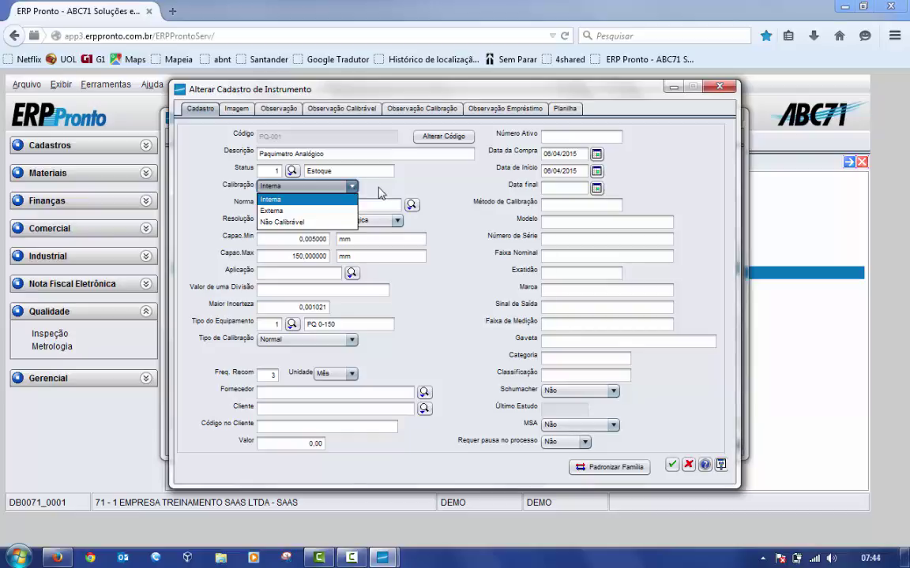
{"action": "left_click", "coordinate": [378, 193]}
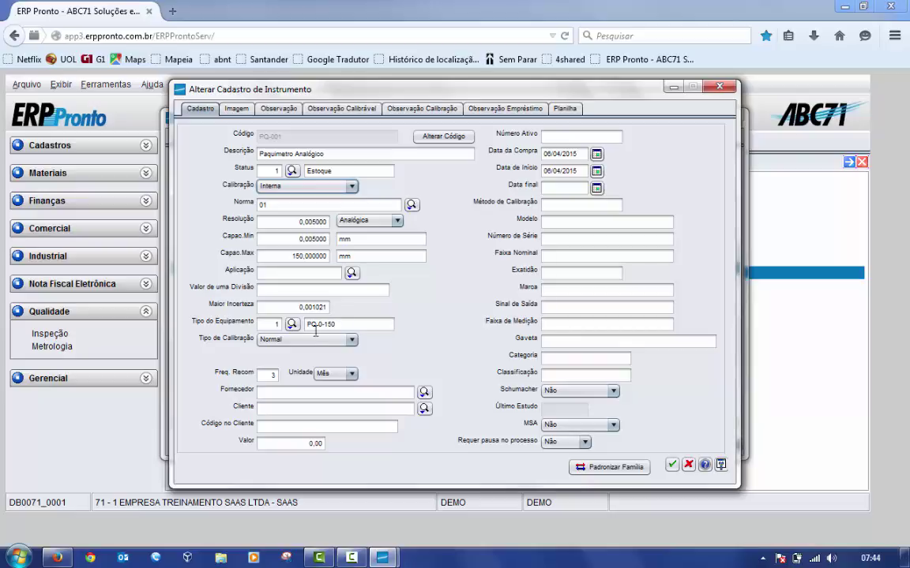
{"action": "left_click", "coordinate": [292, 325]}
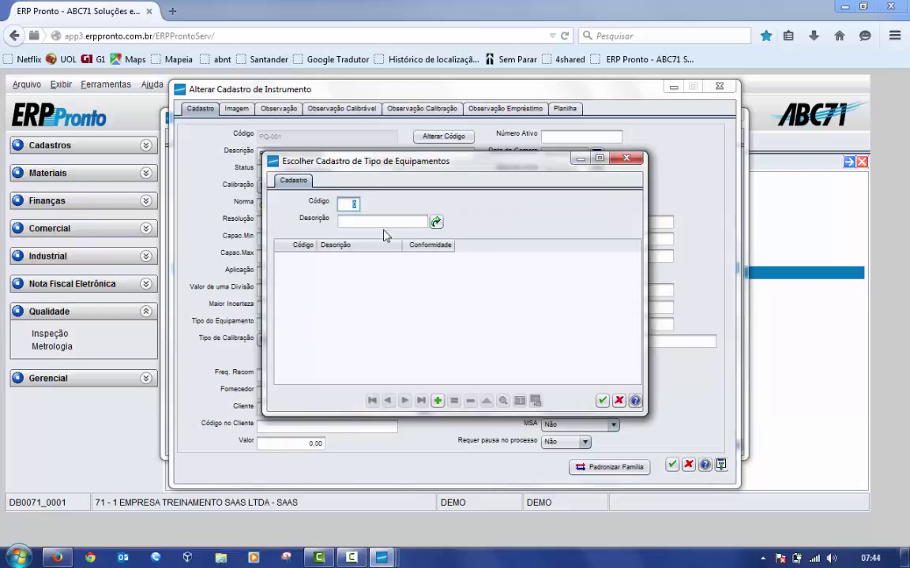
{"action": "left_click", "coordinate": [434, 227]}
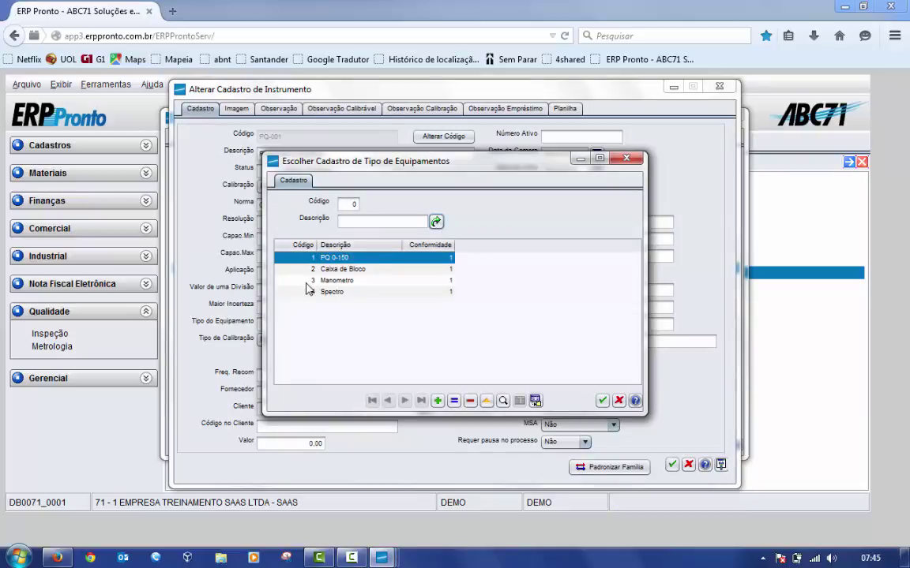
{"action": "left_click", "coordinate": [487, 402]}
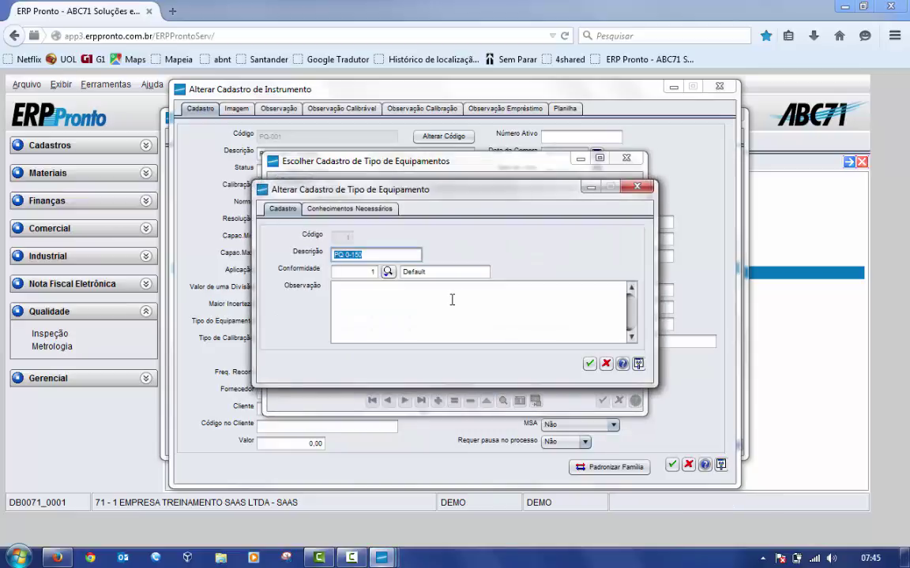
{"action": "left_click", "coordinate": [387, 273]}
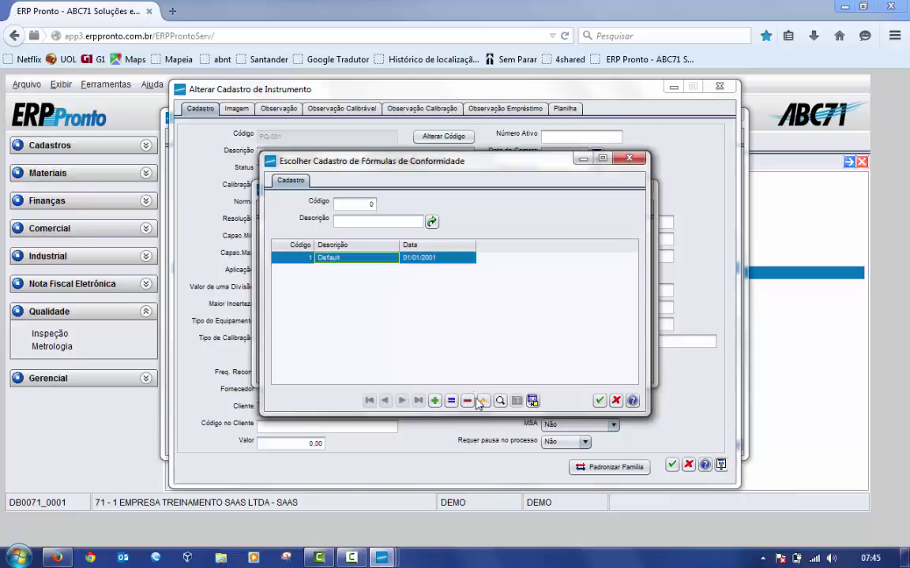
{"action": "left_click", "coordinate": [483, 401]}
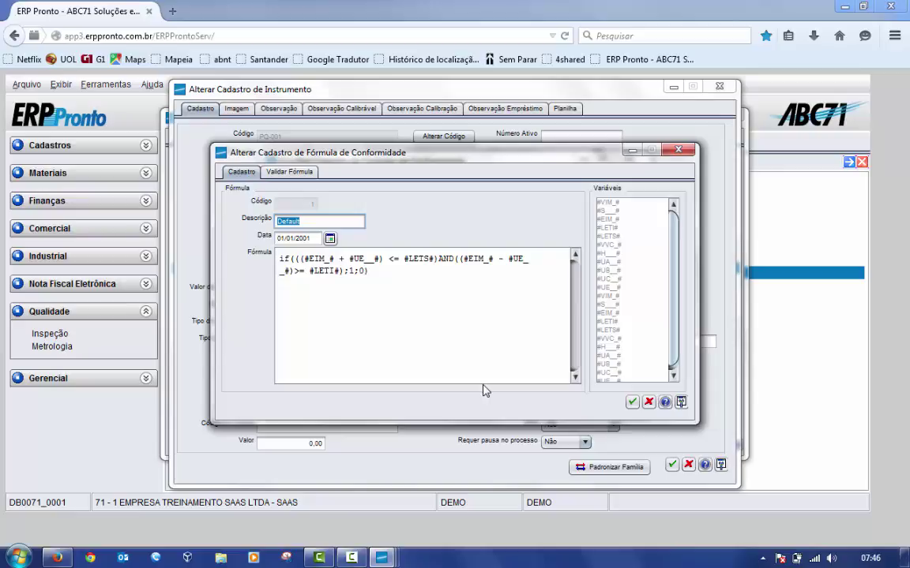
{"action": "left_click", "coordinate": [681, 151]}
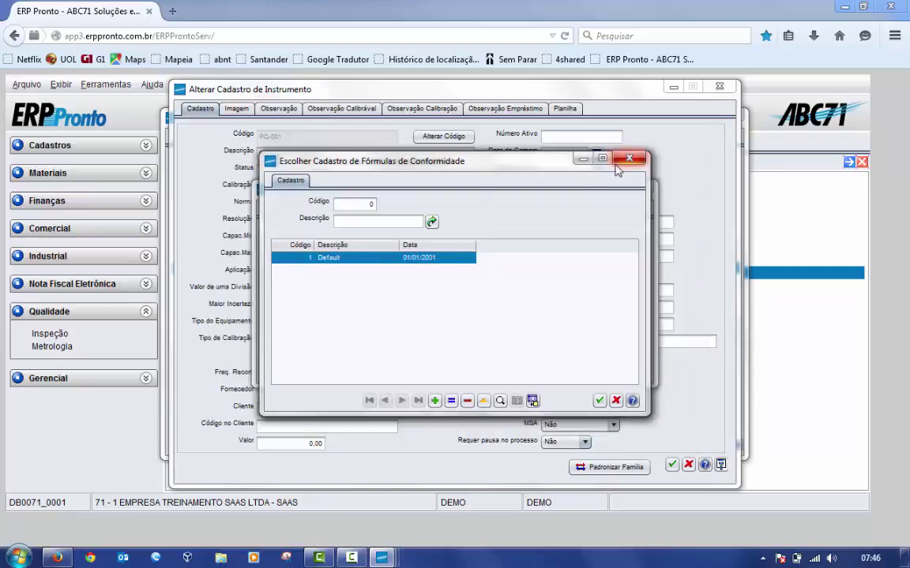
{"action": "key", "text": "Return"}
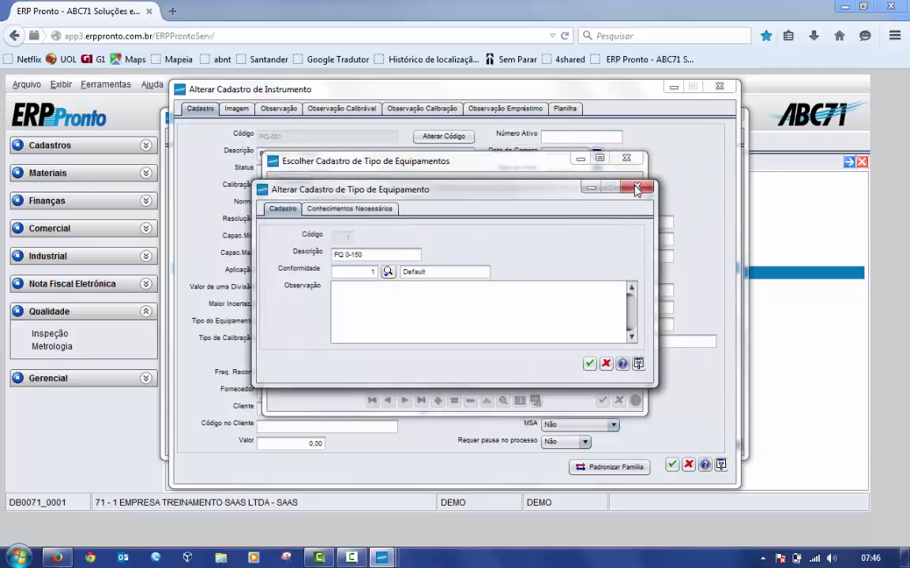
{"action": "left_click", "coordinate": [636, 190]}
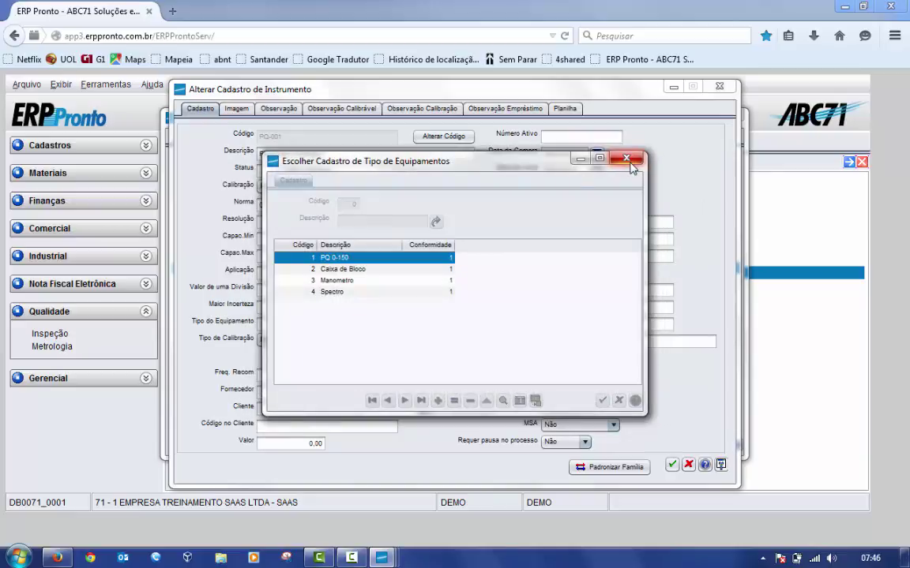
{"action": "left_click", "coordinate": [627, 160]}
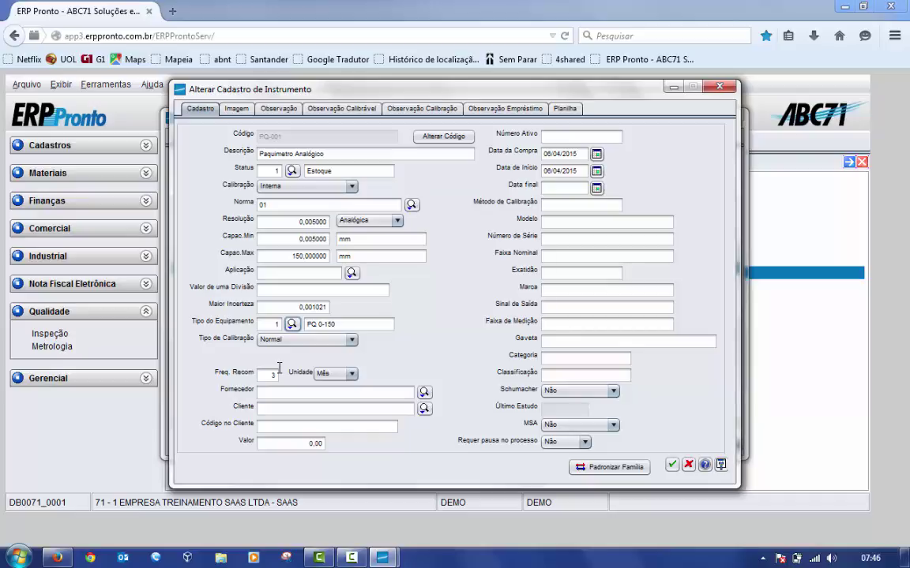
Review the calibration frequency unit options and examine the caliper drawing attached to instrument PQ-001.
{"action": "left_click", "coordinate": [351, 373]}
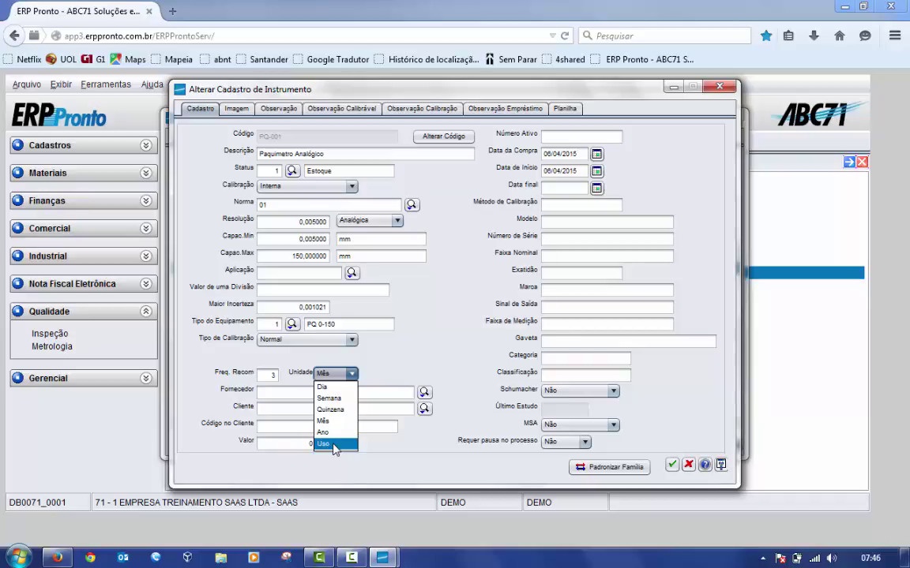
{"action": "left_click", "coordinate": [243, 119]}
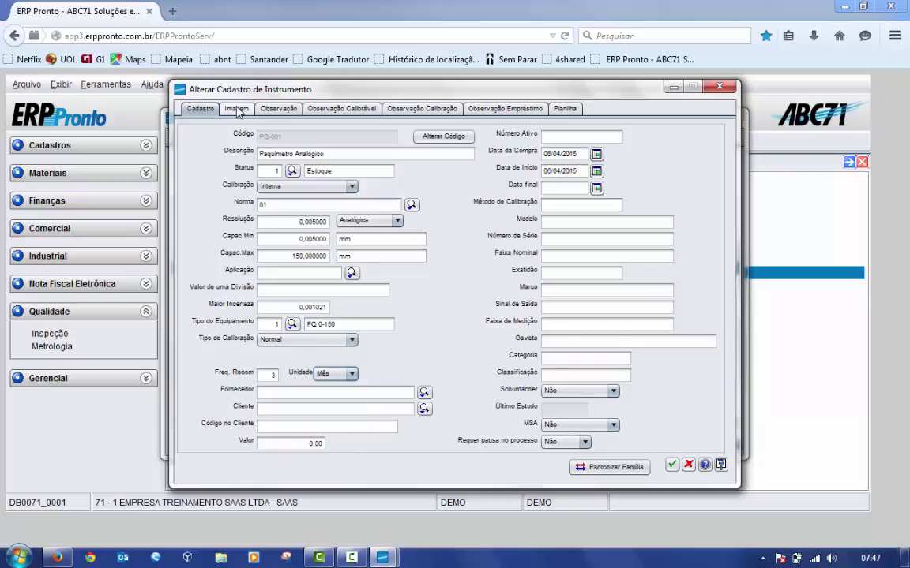
{"action": "left_click", "coordinate": [237, 109]}
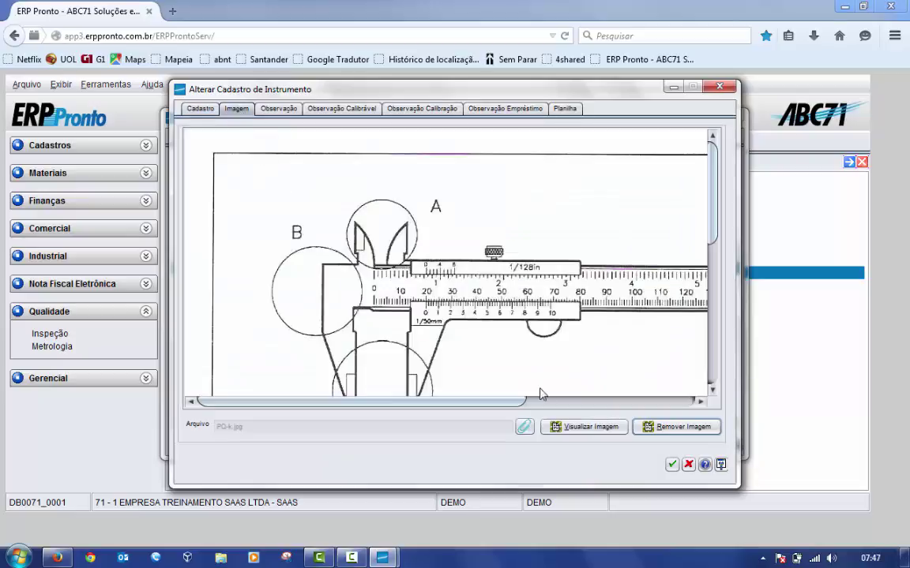
{"action": "left_click_drag", "start_coordinate": [713, 166], "coordinate": [712, 190]}
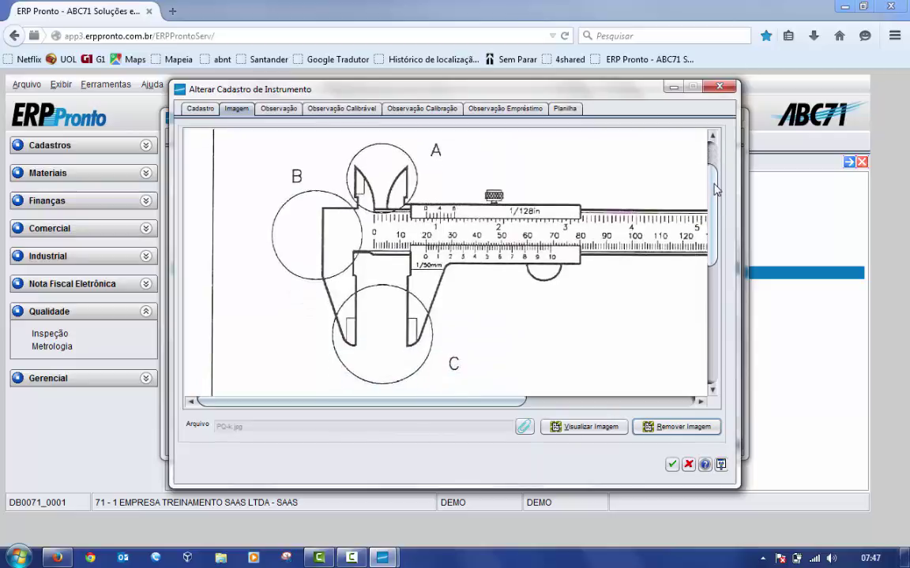
{"action": "left_click_drag", "start_coordinate": [474, 407], "coordinate": [522, 409]}
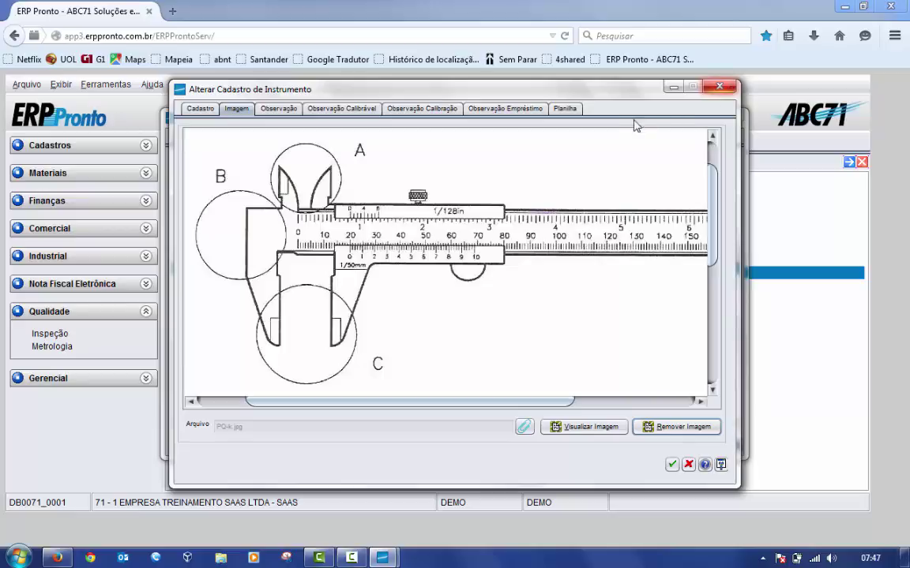
In the measurement worksheet of PQ-001, widen the FNE column, narrow the Unidade column and confirm the instrument record.
{"action": "left_click", "coordinate": [565, 109]}
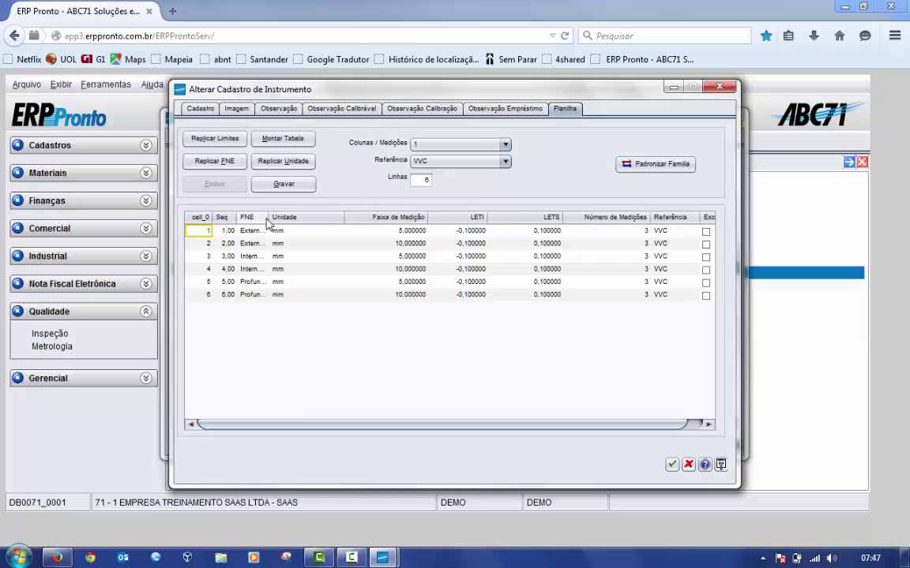
{"action": "left_click_drag", "start_coordinate": [268, 218], "coordinate": [322, 217]}
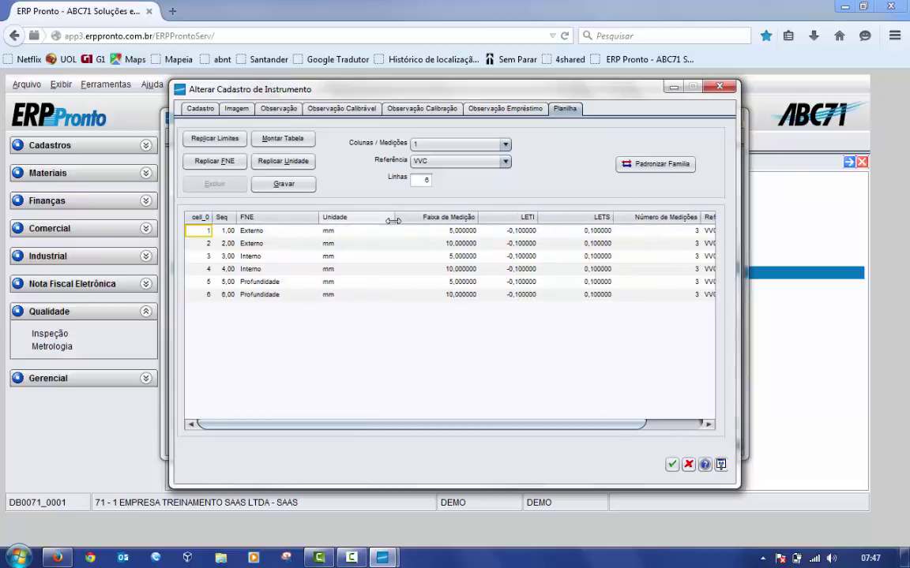
{"action": "left_click_drag", "start_coordinate": [393, 221], "coordinate": [359, 220]}
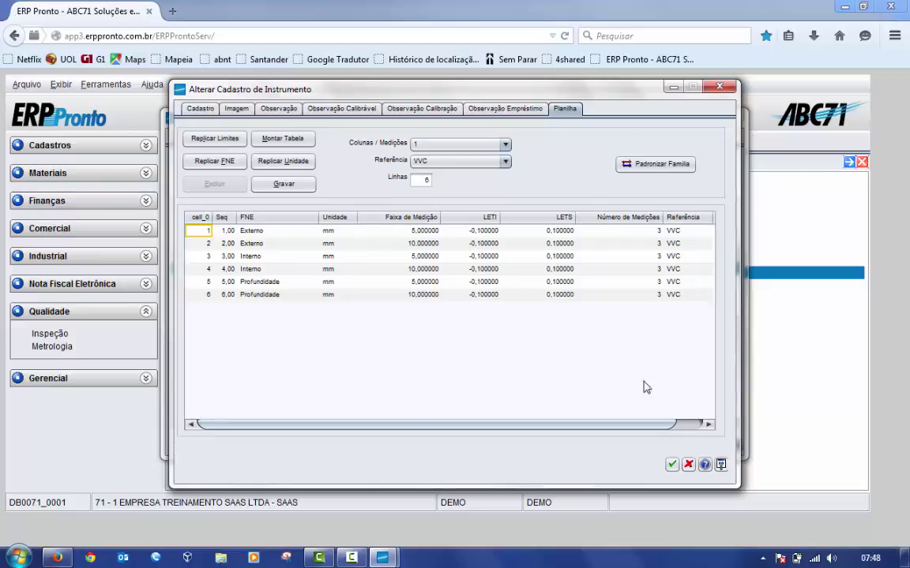
{"action": "left_click", "coordinate": [672, 467]}
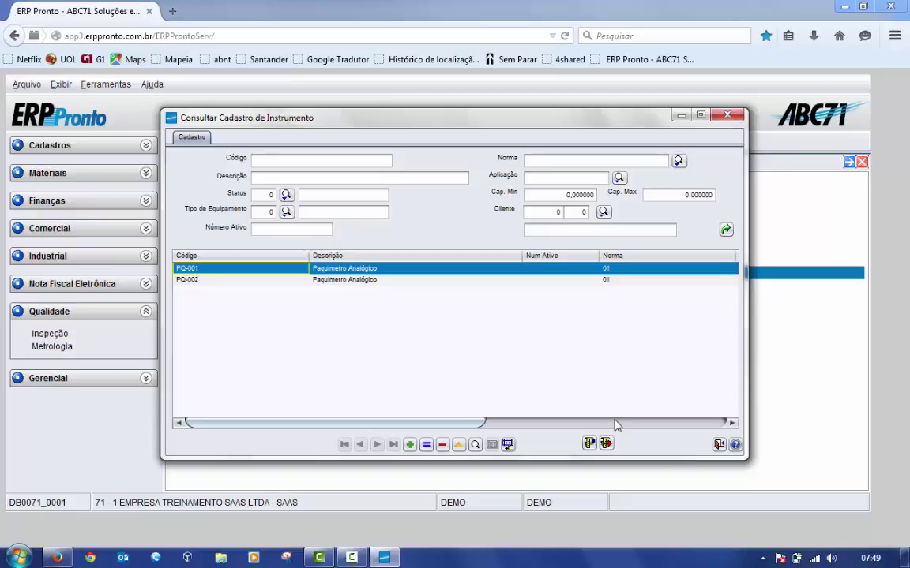
Open the calibration history of instrument PQ-001 and maximize its window.
{"action": "left_click", "coordinate": [367, 270]}
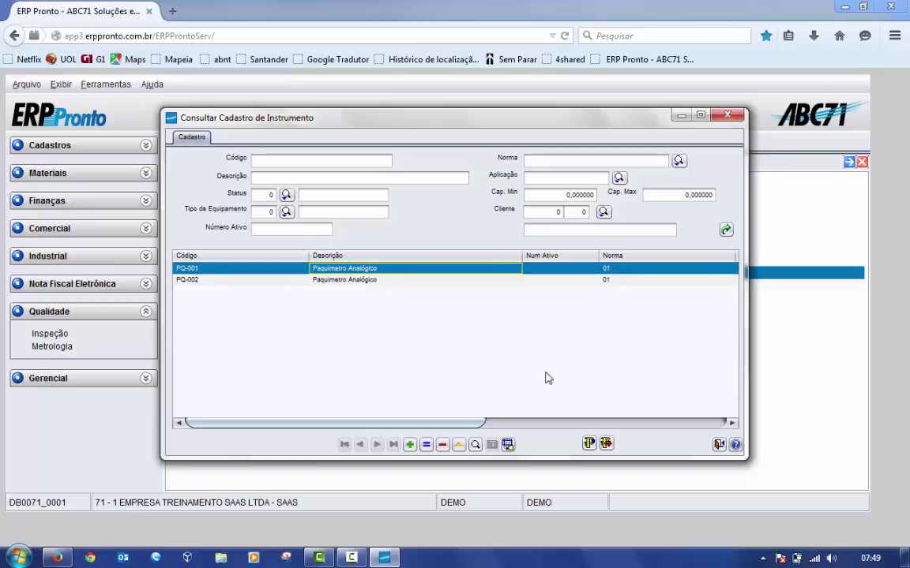
{"action": "left_click", "coordinate": [589, 443]}
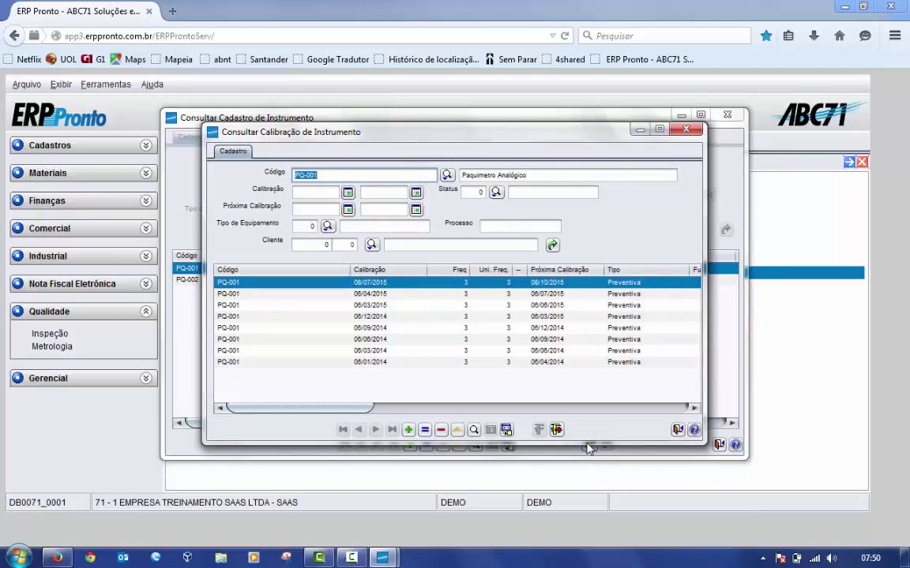
{"action": "left_click", "coordinate": [661, 130]}
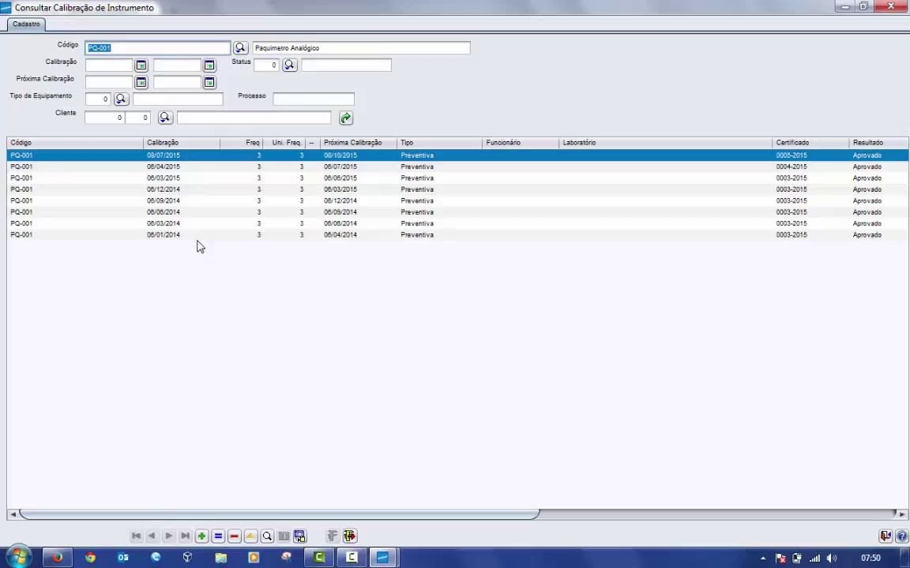
View the details of the PQ-001 calibration dated 06/12/2014 and close them.
{"action": "left_click", "coordinate": [158, 237]}
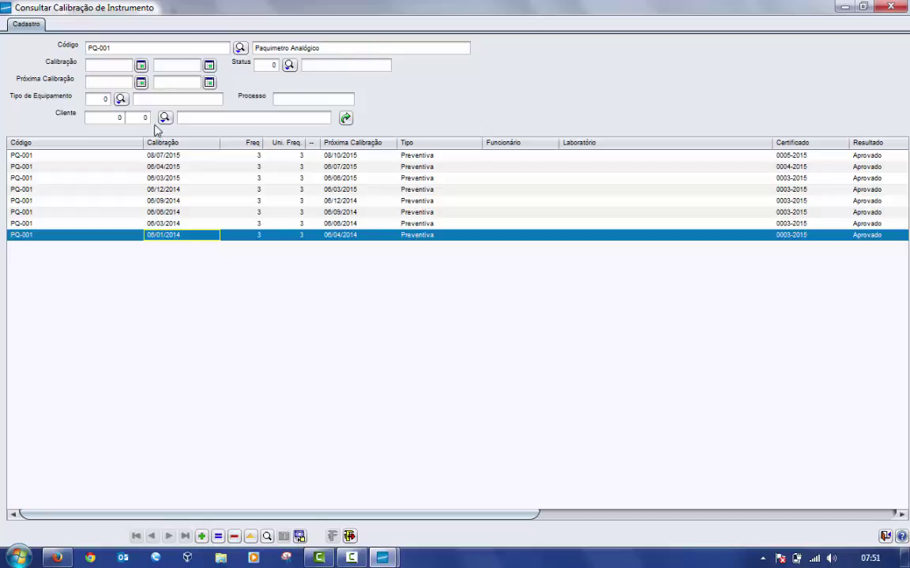
{"action": "left_click", "coordinate": [192, 191]}
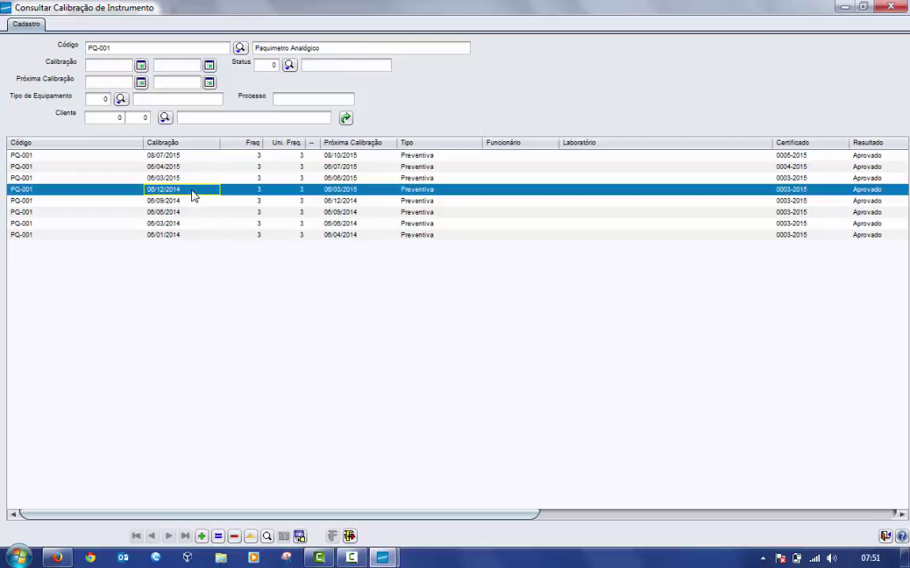
{"action": "left_click", "coordinate": [266, 537]}
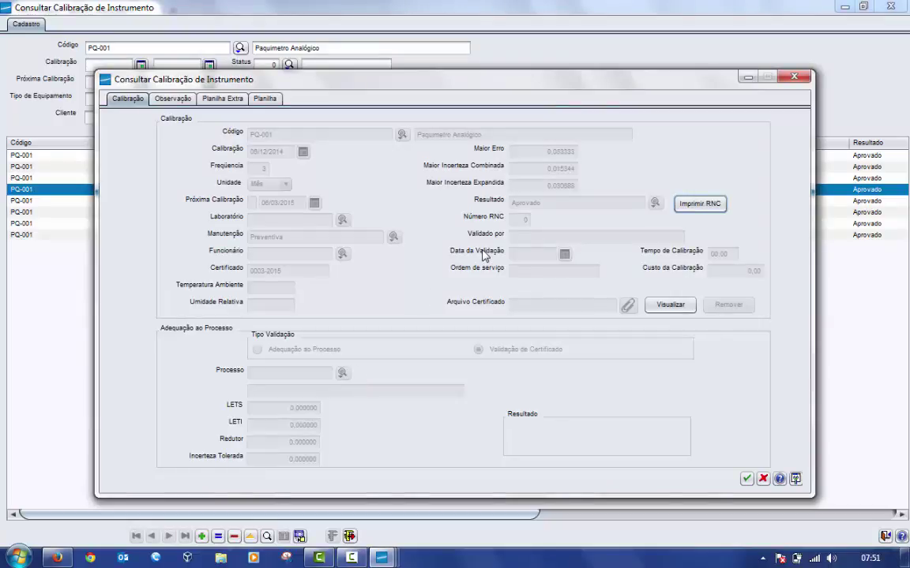
{"action": "left_click", "coordinate": [794, 79]}
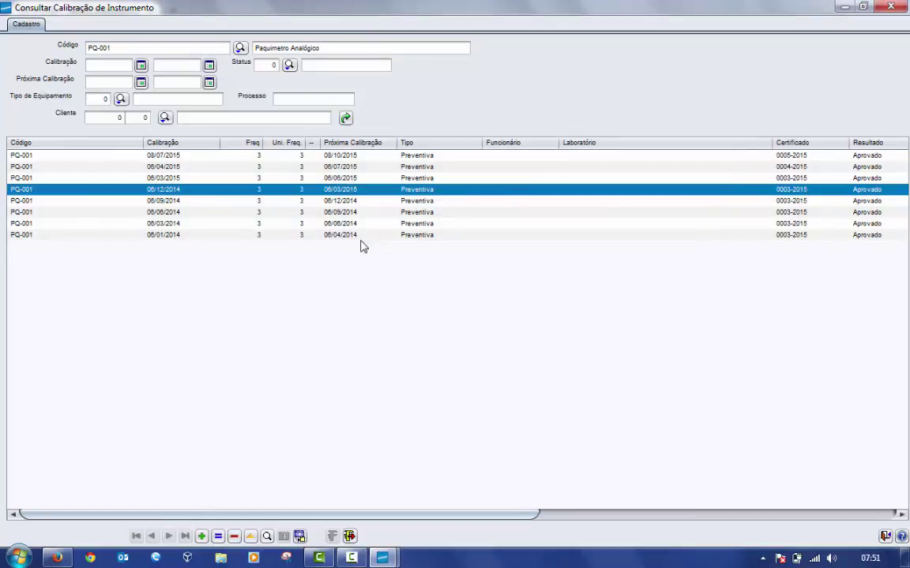
Start a new calibration record for instrument PQ-001 and assign laboratory 01, Lab Interno, to it.
{"action": "left_click", "coordinate": [180, 156]}
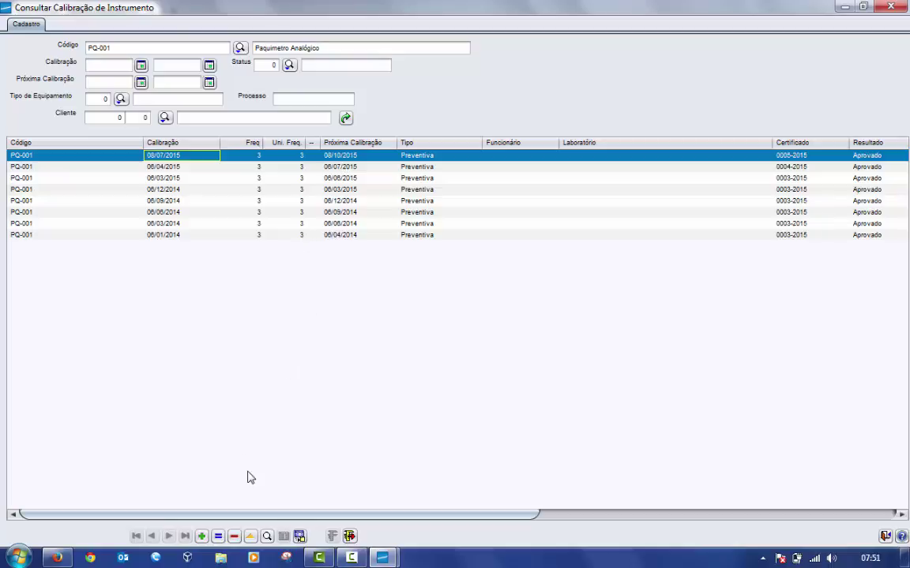
{"action": "left_click", "coordinate": [200, 539]}
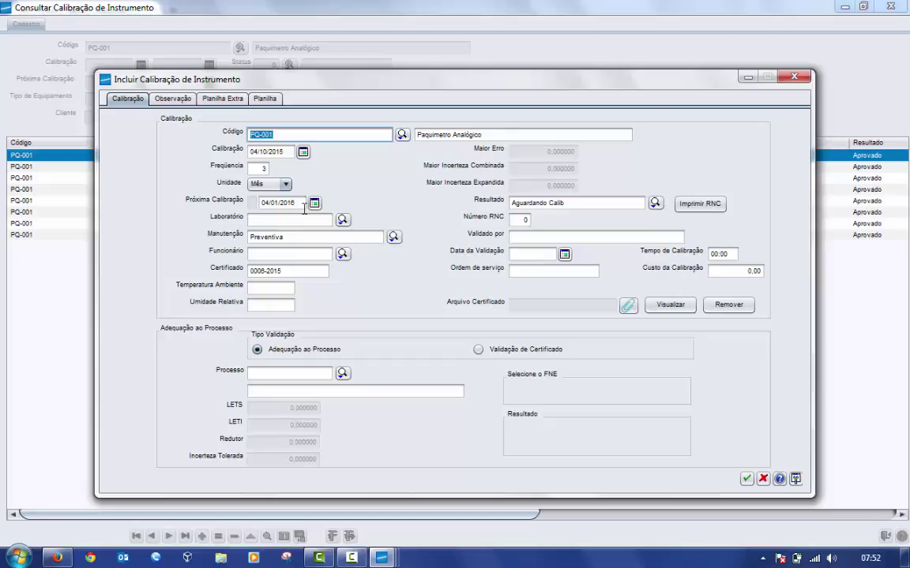
{"action": "left_click", "coordinate": [343, 223]}
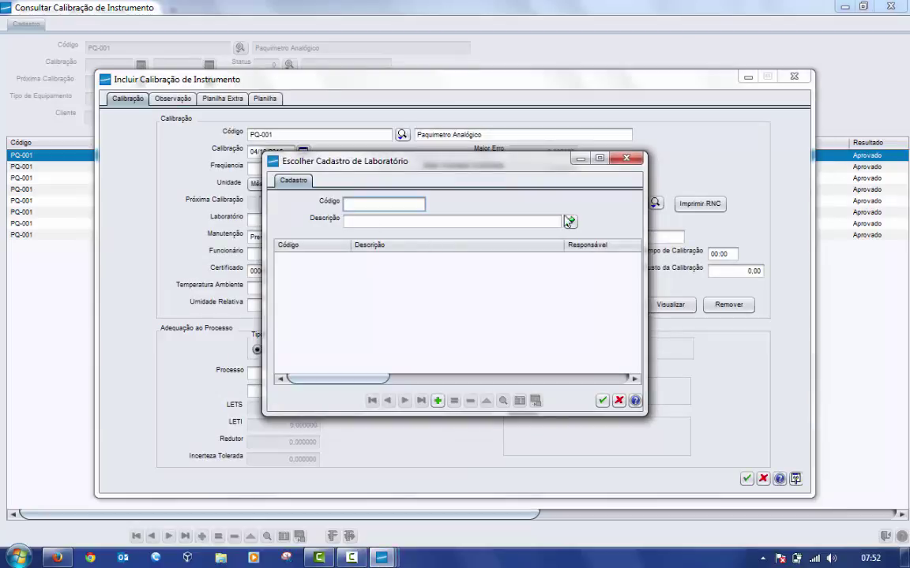
{"action": "left_click", "coordinate": [570, 222]}
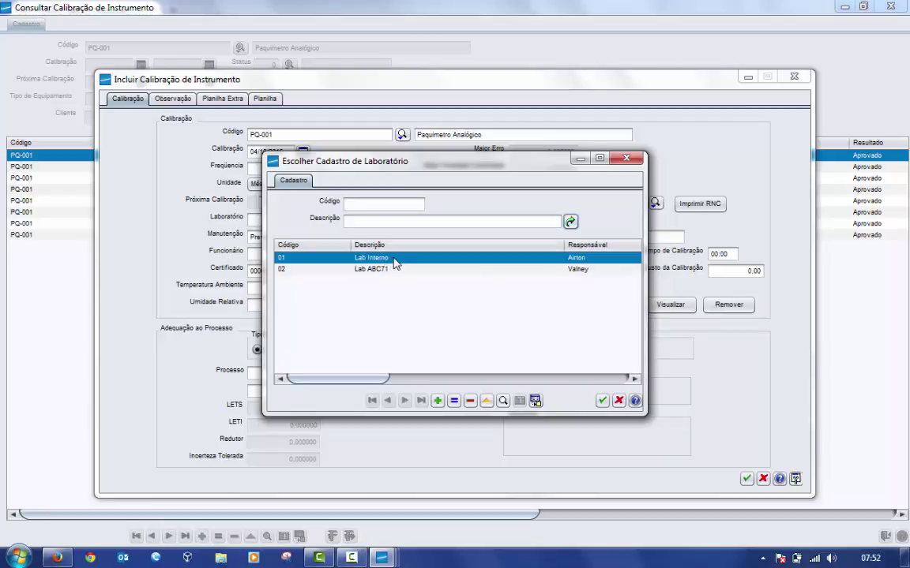
{"action": "left_click", "coordinate": [392, 259]}
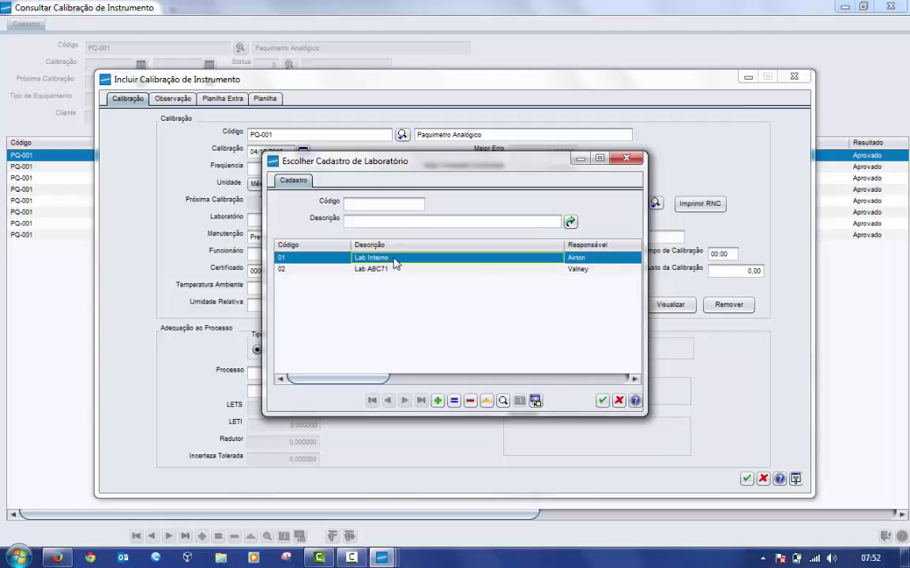
{"action": "left_click", "coordinate": [602, 400]}
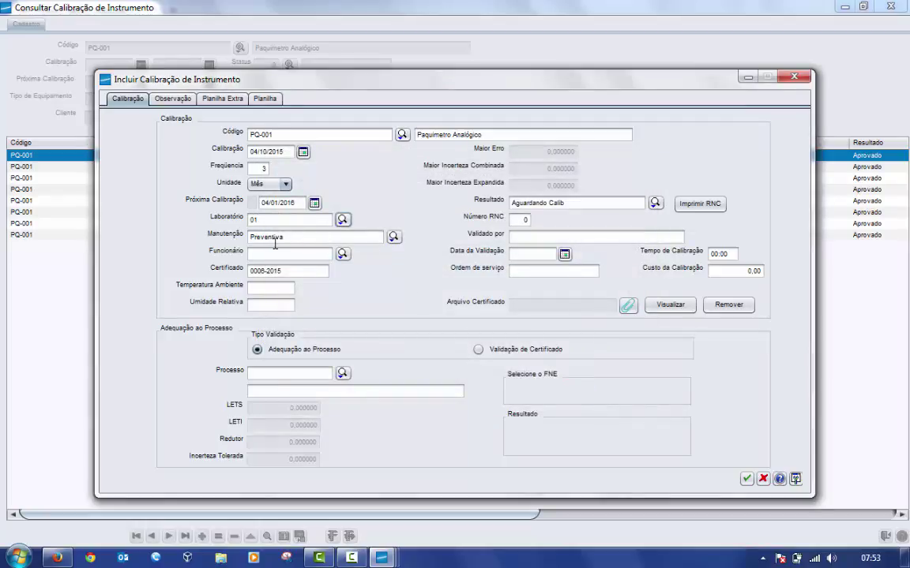
Assign the employee with code 1 to the new PQ-001 calibration.
{"action": "left_click", "coordinate": [342, 254]}
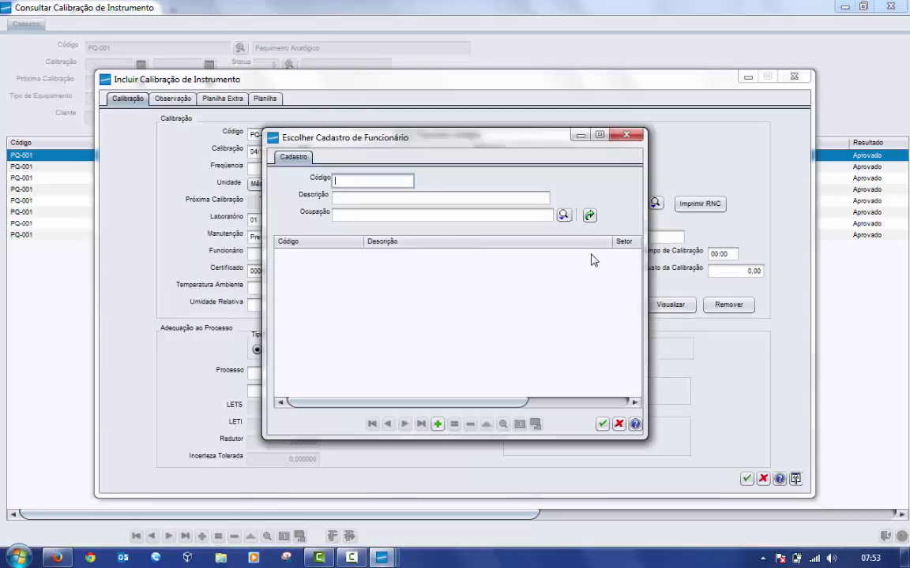
{"action": "left_click", "coordinate": [589, 216]}
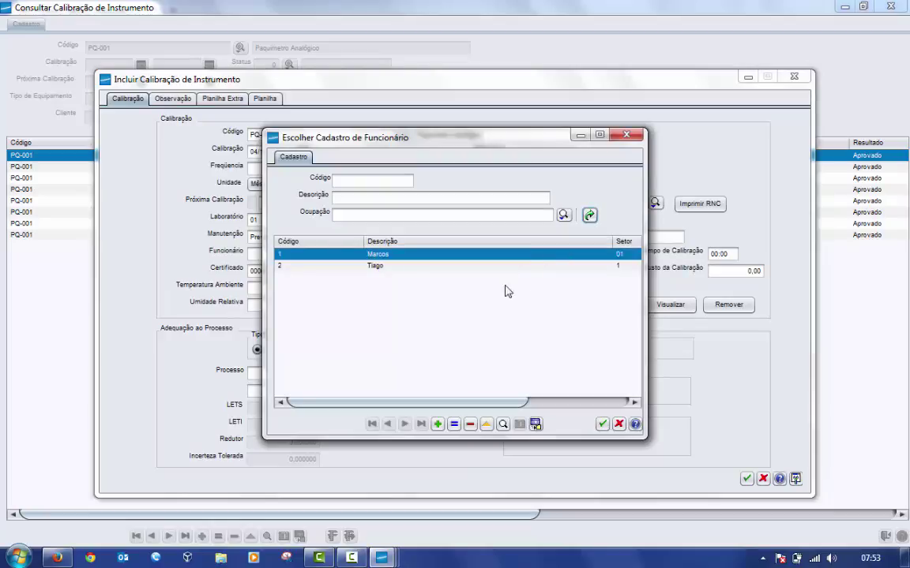
{"action": "left_click", "coordinate": [602, 424]}
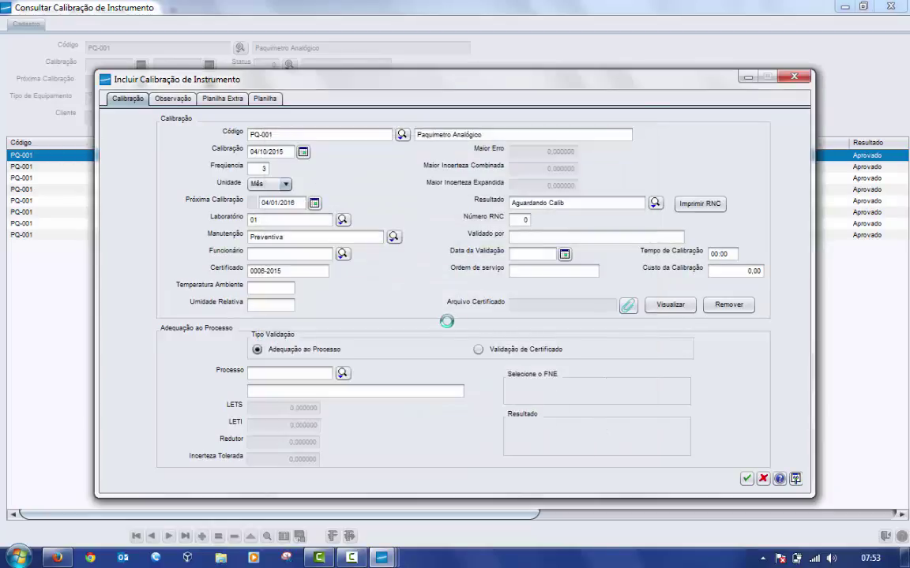
Set the validation type of the new PQ-001 calibration to Validação de Certificado.
{"action": "double_click", "coordinate": [288, 270]}
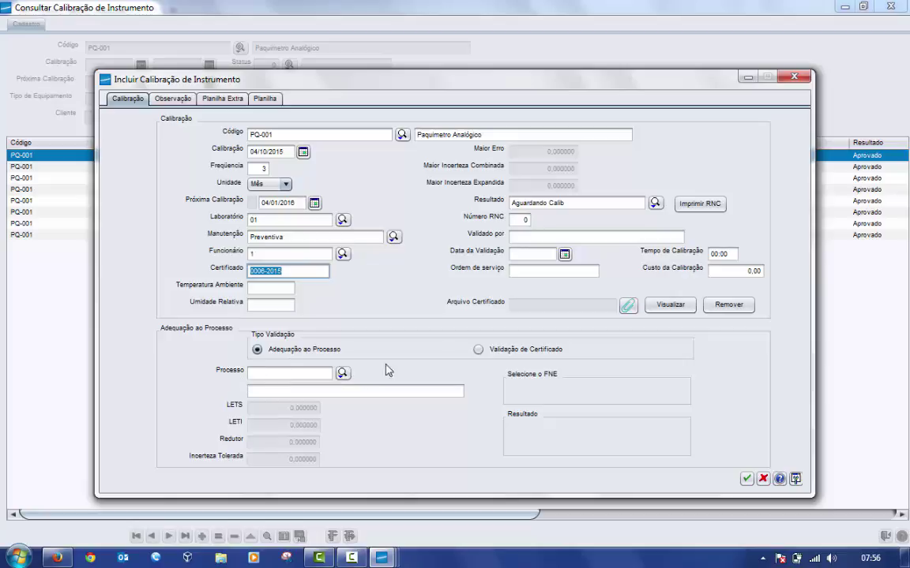
{"action": "left_click", "coordinate": [480, 350]}
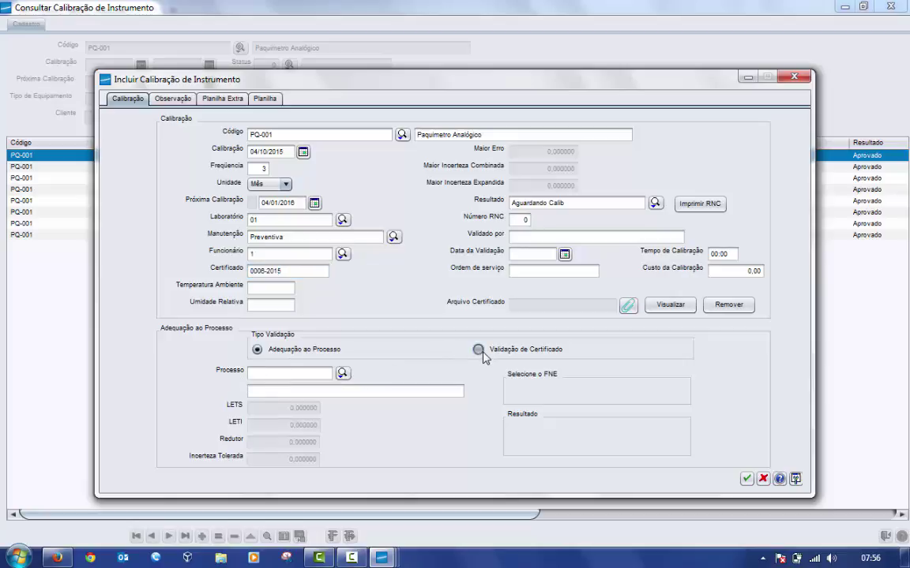
{"action": "left_click", "coordinate": [482, 351]}
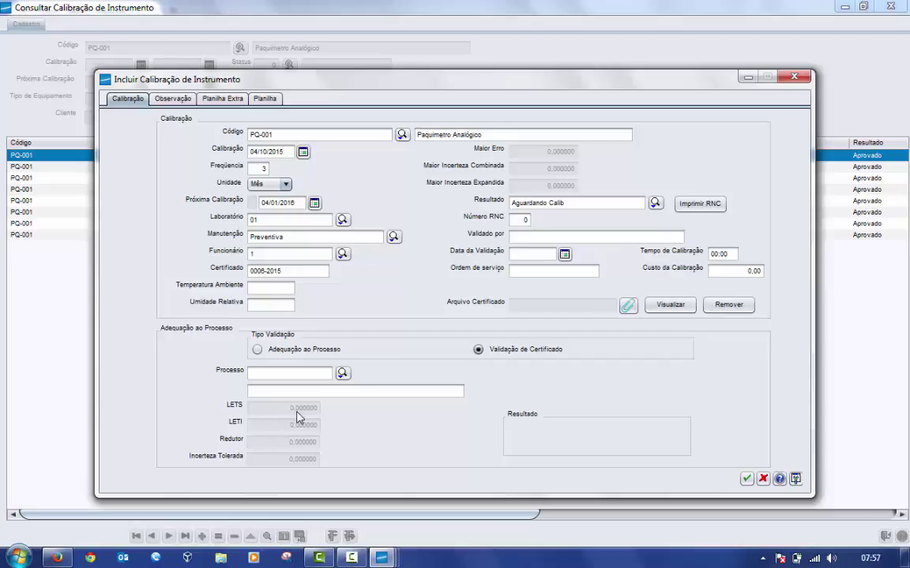
In the worksheet of the 08/07/2015 calibration, enter 5,05 for all three readings of the Externo 5 mm point.
{"action": "left_click", "coordinate": [258, 96]}
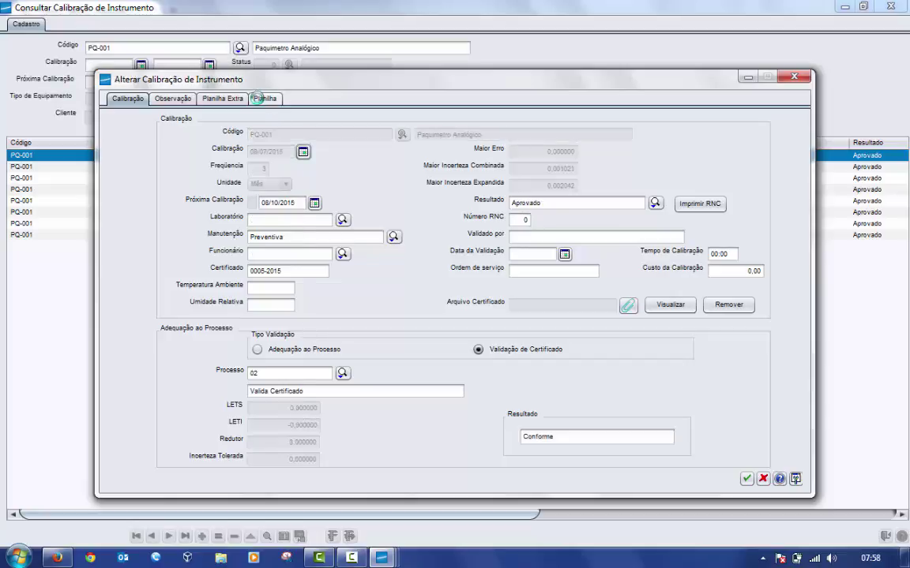
{"action": "left_click", "coordinate": [258, 98]}
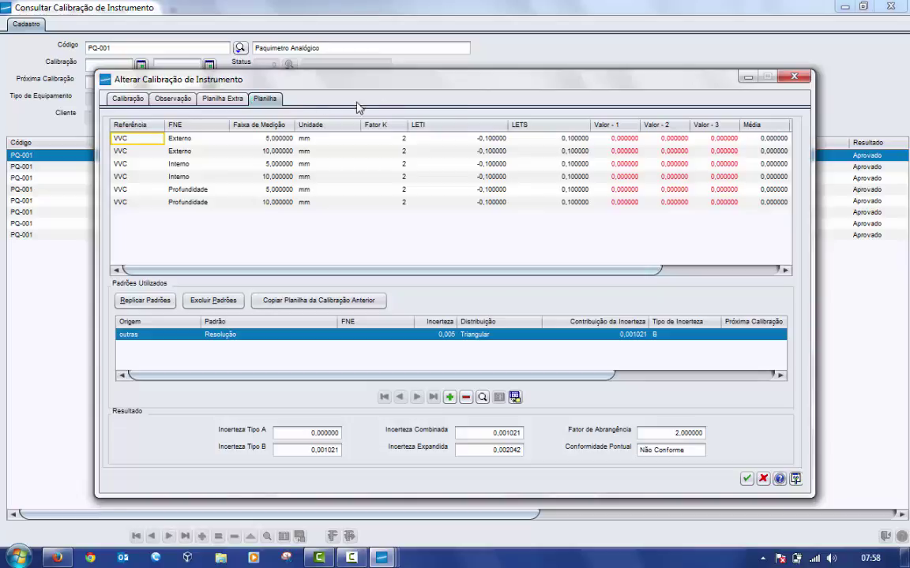
{"action": "left_click", "coordinate": [632, 140]}
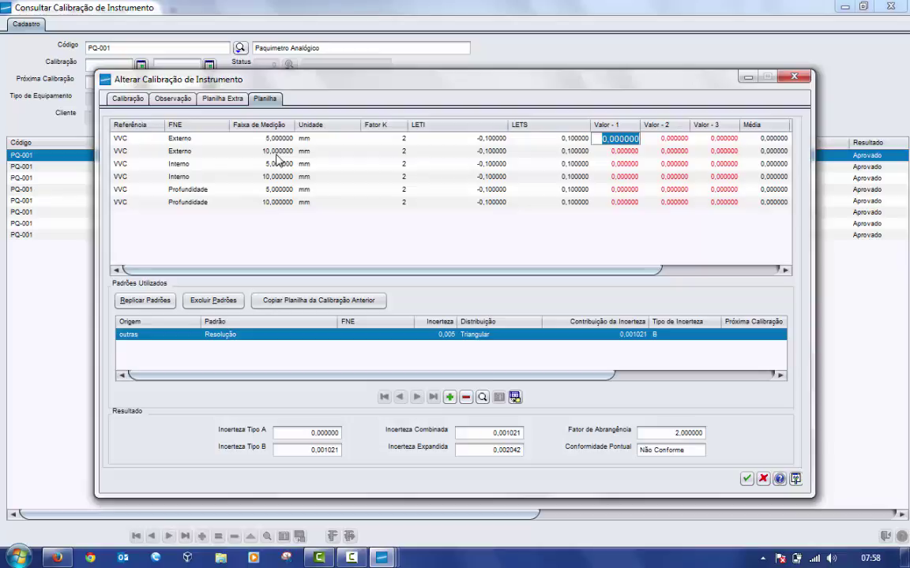
{"action": "type", "text": "5,05"}
{"action": "key", "text": "Return"}
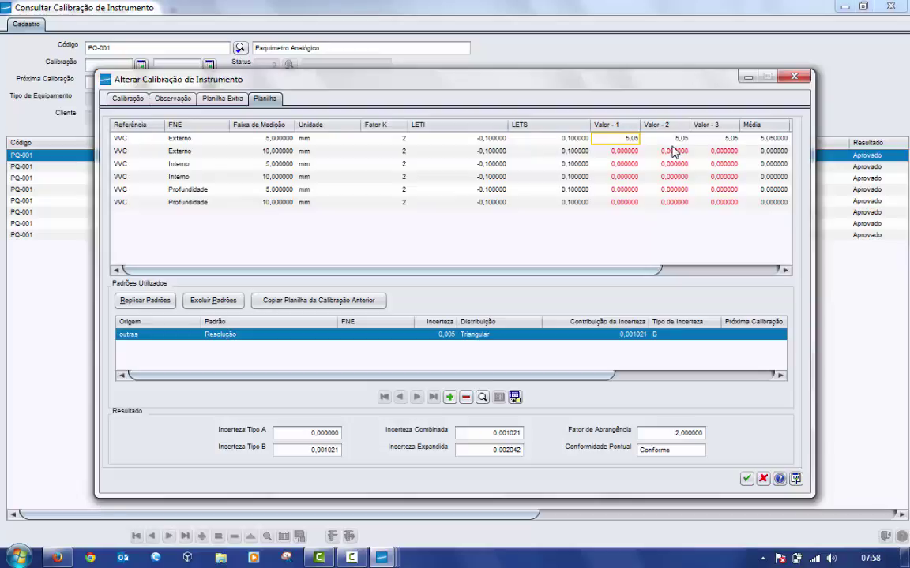
Set the second reading of the Externo 5 mm point to 5,00 and check its deviation and mean error columns.
{"action": "key", "text": "Tab"}
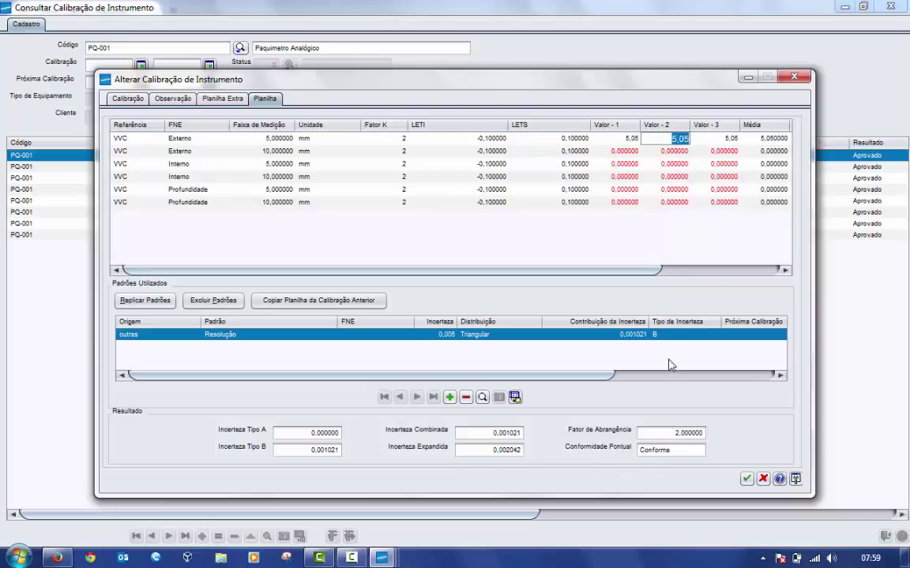
{"action": "left_click", "coordinate": [711, 270]}
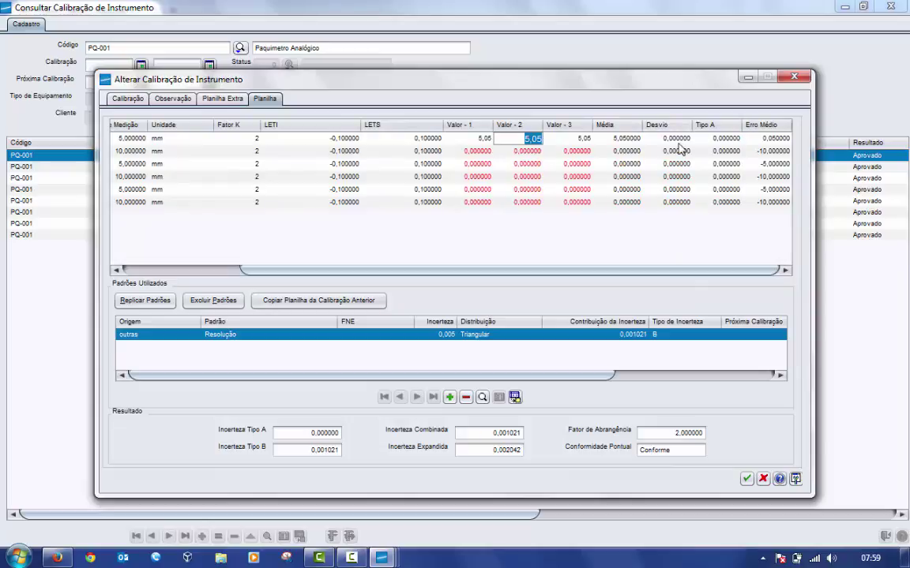
{"action": "type", "text": "5.05"}
{"action": "key", "text": "shift+Left"}
{"action": "type", "text": "0"}
{"action": "key", "text": "Return"}
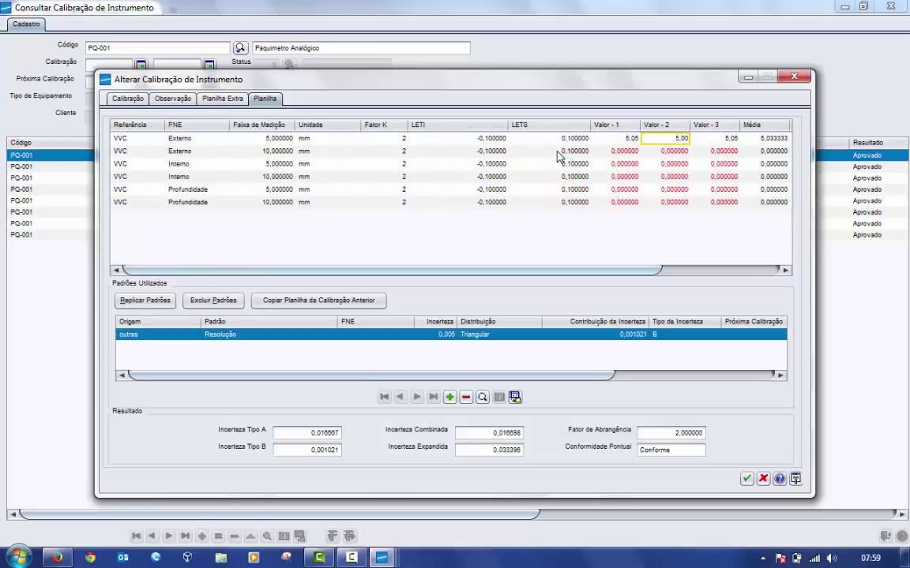
{"action": "left_click", "coordinate": [764, 270]}
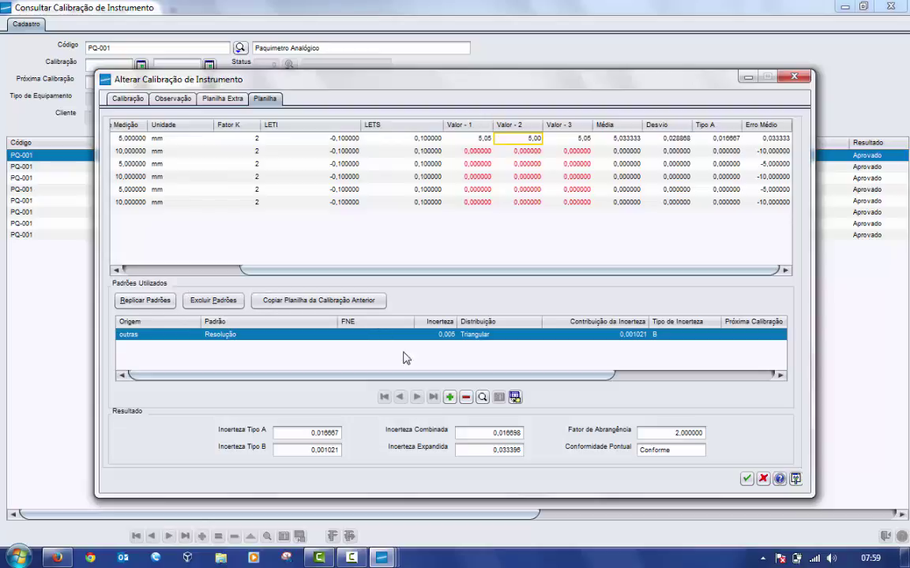
Start a new entry in the standards used for the Externo 5 mm point, with Calibrador as its origin.
{"action": "left_click", "coordinate": [449, 397]}
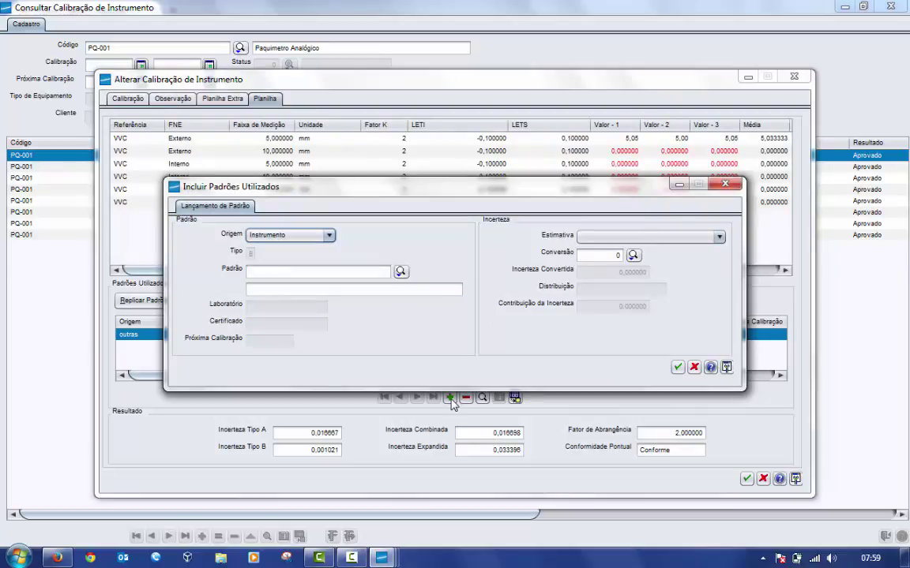
{"action": "left_click", "coordinate": [329, 237]}
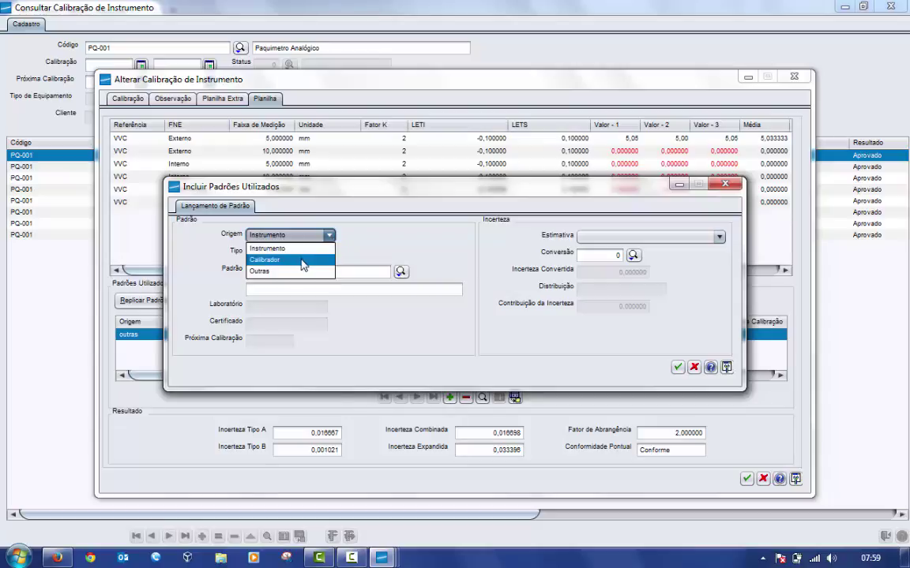
{"action": "left_click", "coordinate": [303, 261]}
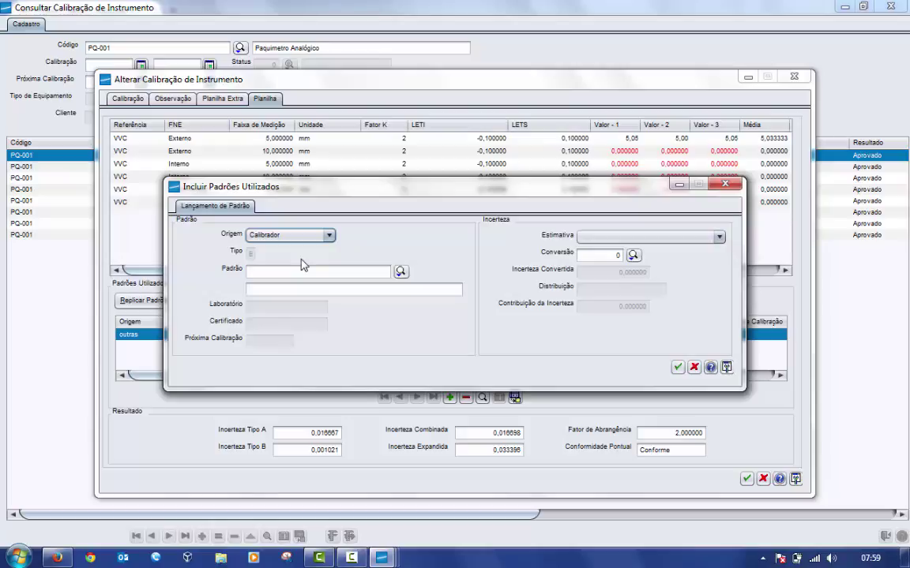
Try to use gauge block set JBP-002 as the standard for the Externo 5 mm point.
{"action": "left_click", "coordinate": [400, 272]}
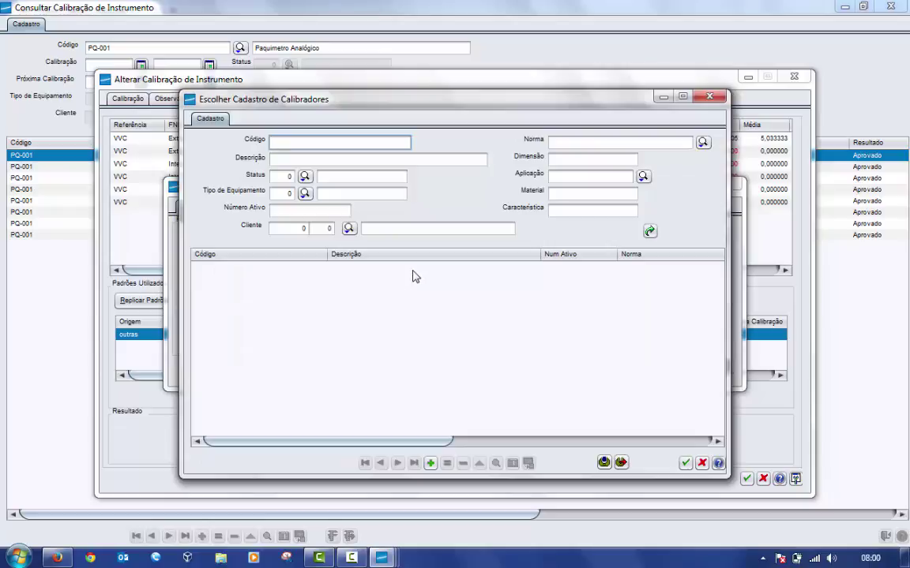
{"action": "left_click", "coordinate": [649, 231]}
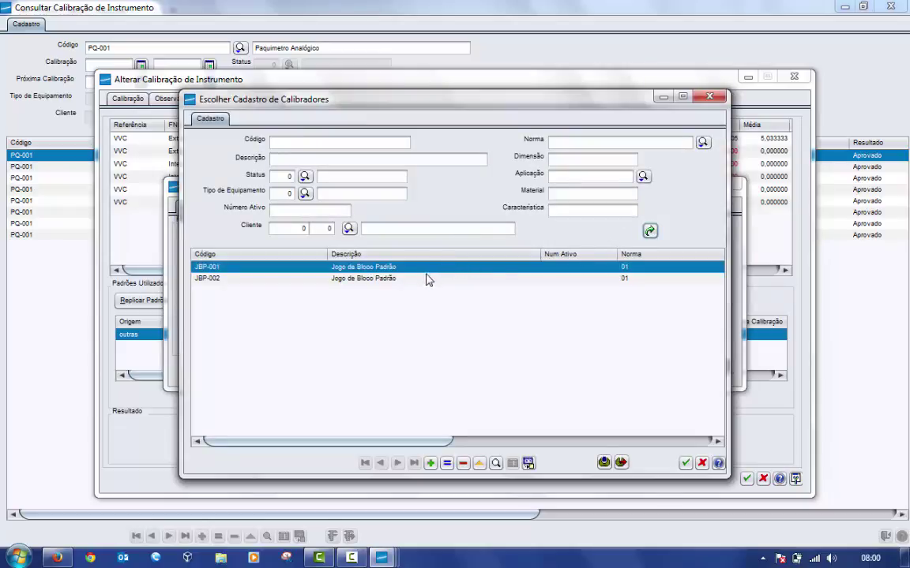
{"action": "left_click", "coordinate": [424, 279]}
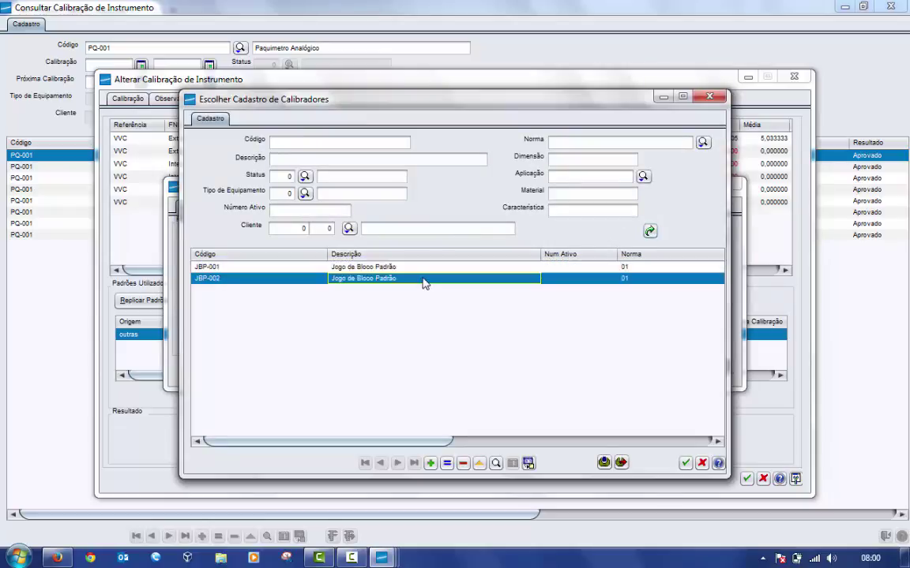
{"action": "left_click", "coordinate": [685, 463]}
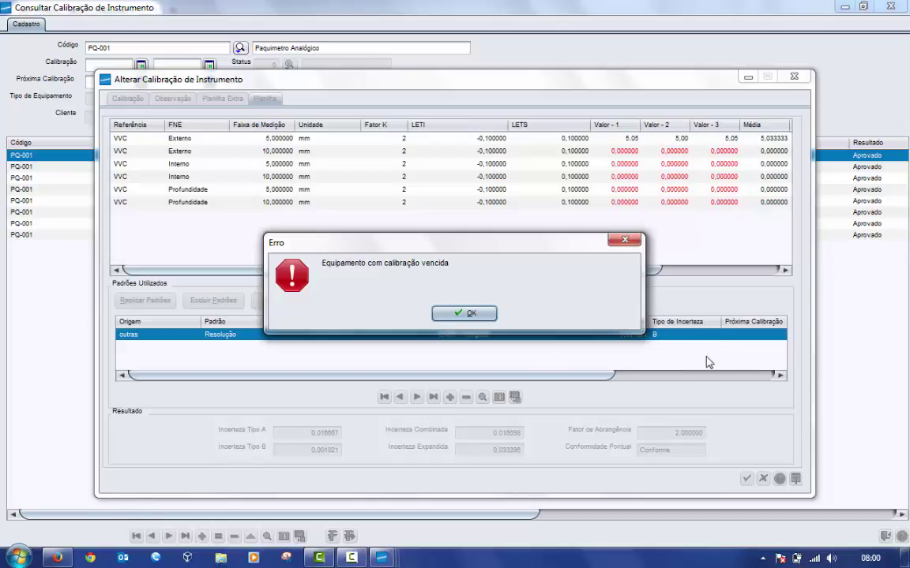
{"action": "left_click", "coordinate": [462, 314]}
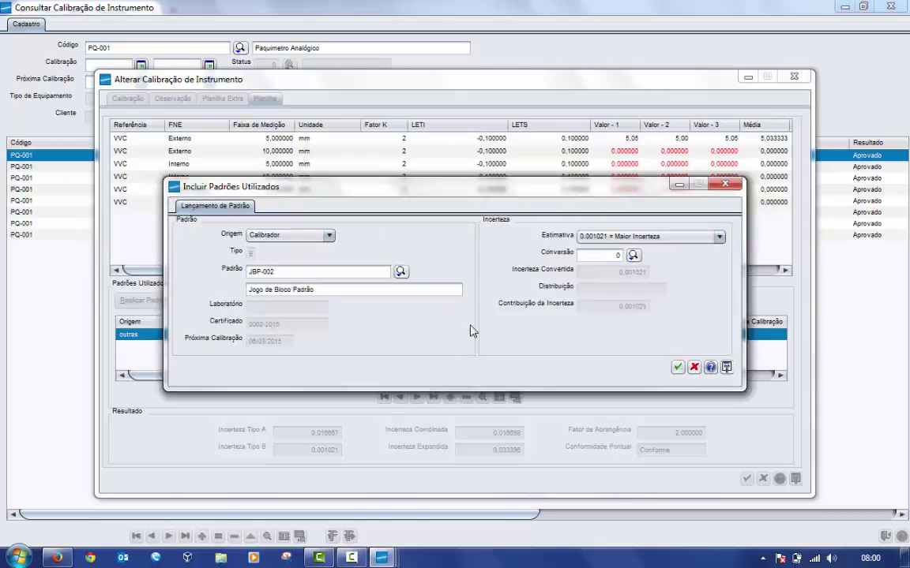
Replace the selected standard with gauge block set JBP-001.
{"action": "left_click", "coordinate": [280, 270]}
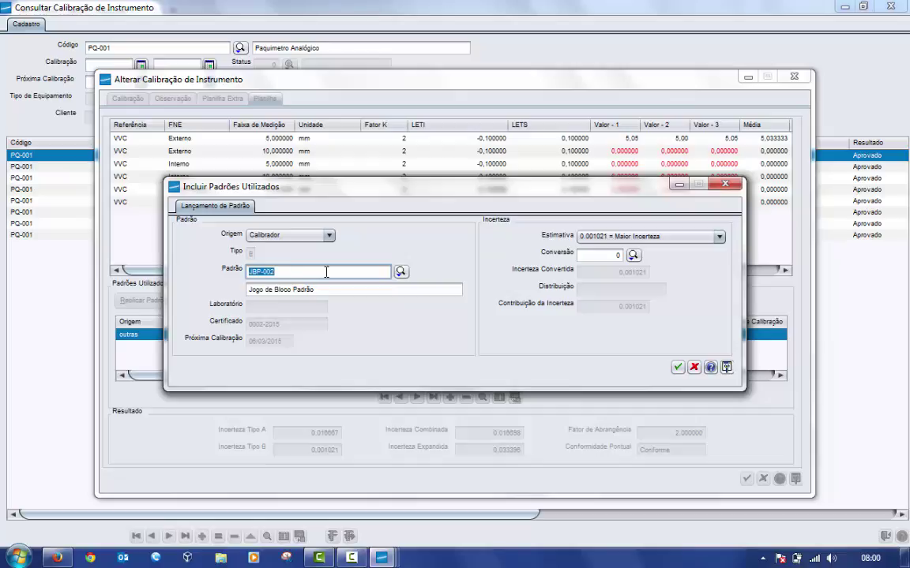
{"action": "left_click", "coordinate": [401, 271]}
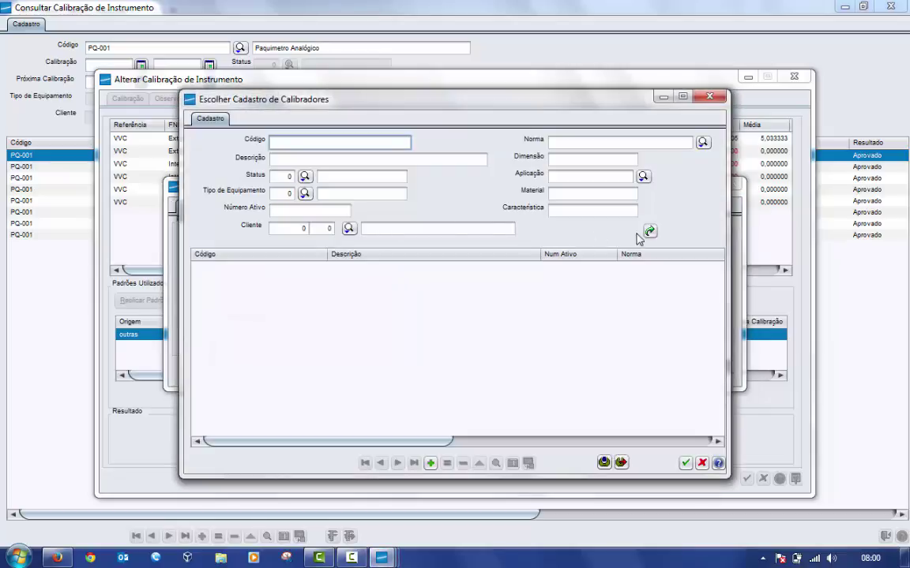
{"action": "left_click", "coordinate": [649, 231]}
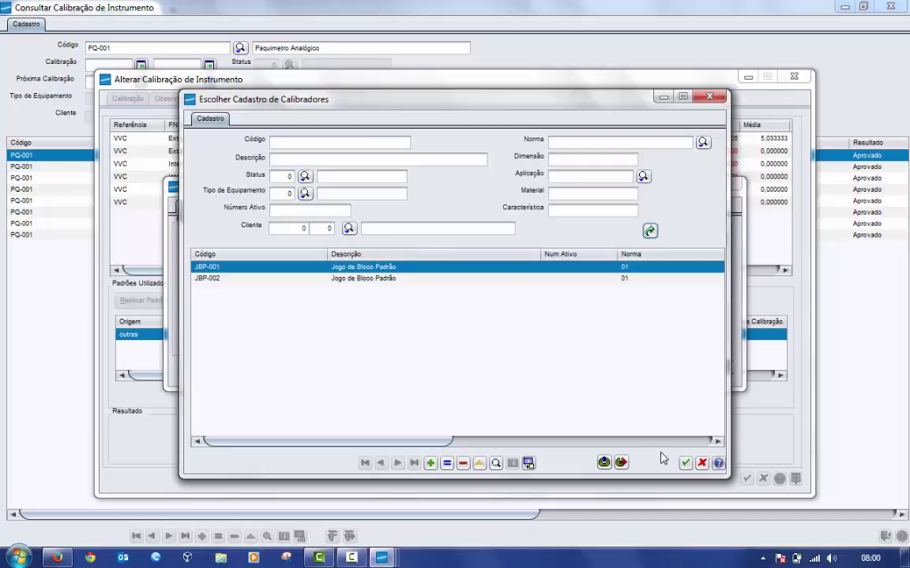
{"action": "left_click", "coordinate": [684, 464]}
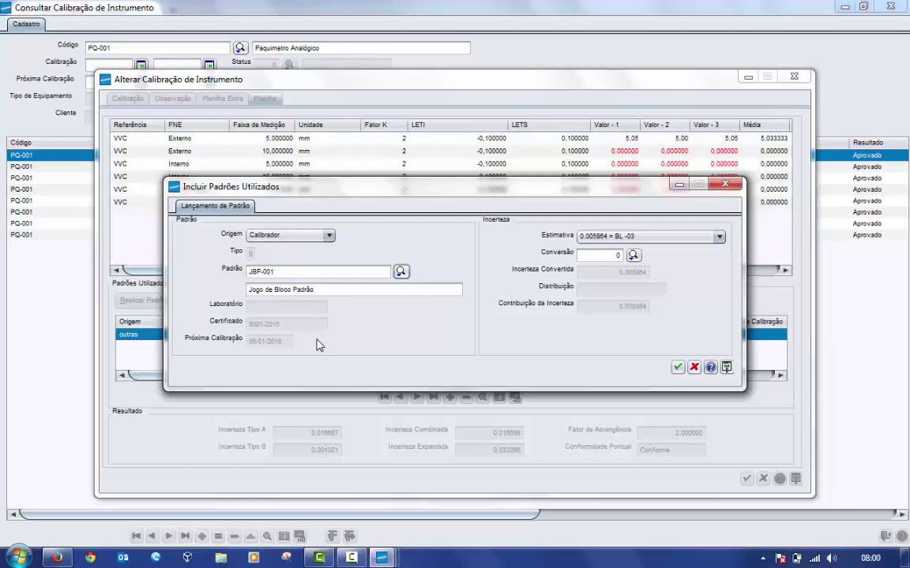
Set the JBP-001 standard's uncertainty estimate to BL -05 and its conversion code to 0.
{"action": "left_click", "coordinate": [719, 238]}
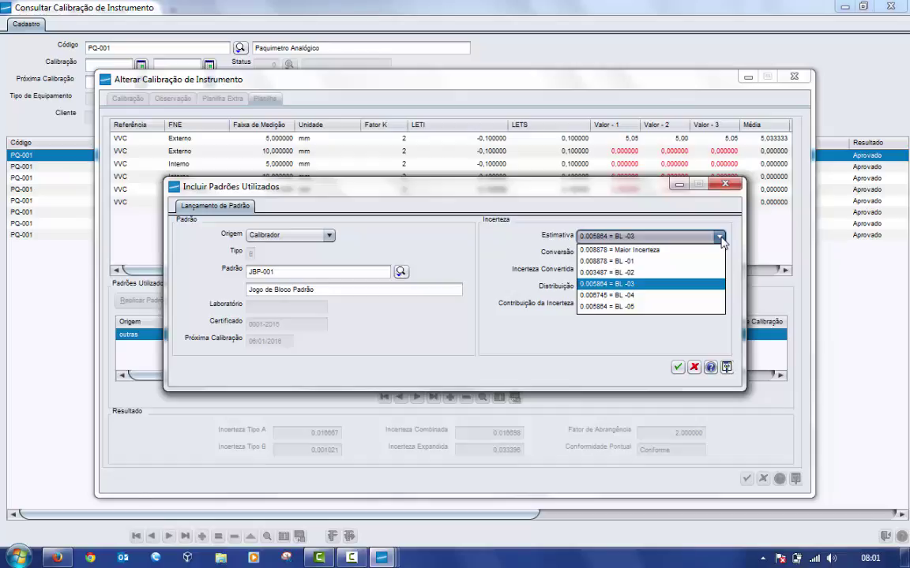
{"action": "left_click", "coordinate": [649, 306]}
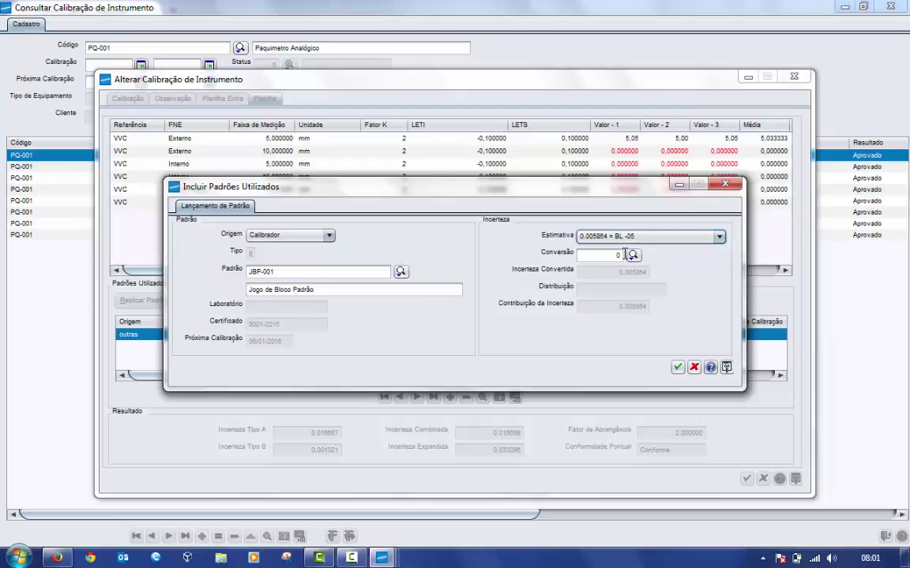
{"action": "left_click", "coordinate": [615, 254]}
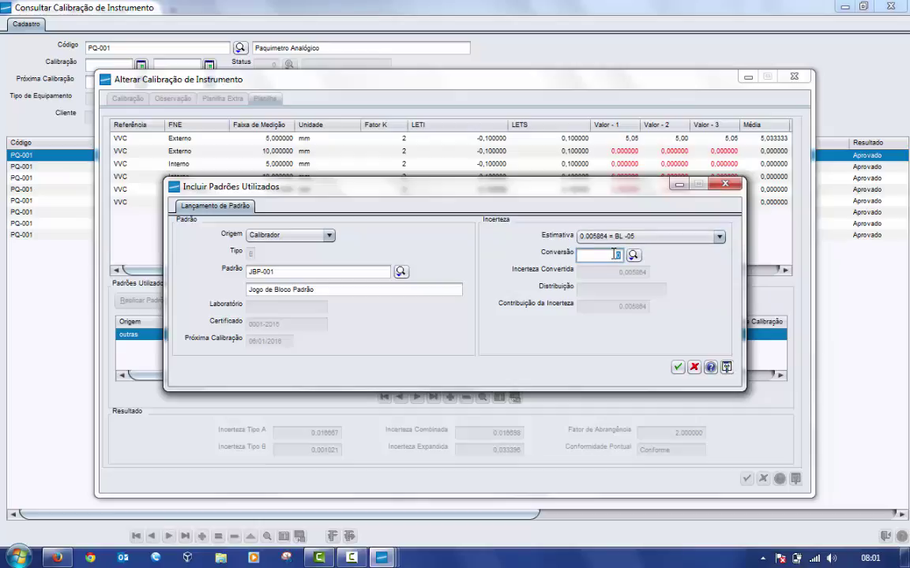
{"action": "key", "text": "BackSpace"}
{"action": "type", "text": "0"}
Examine the registered C° - F° conversion formula, then return to the standard entry without choosing it.
{"action": "left_click", "coordinate": [632, 255]}
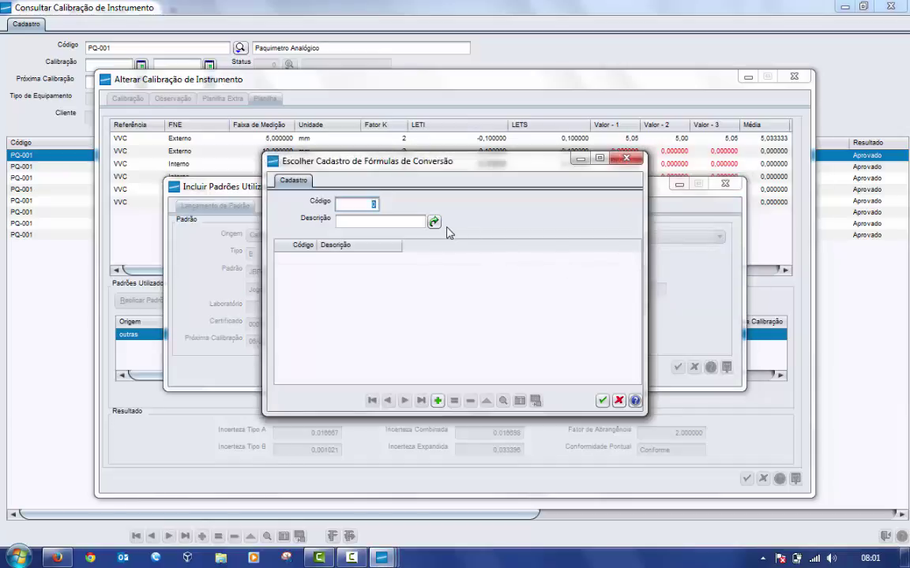
{"action": "left_click", "coordinate": [433, 222]}
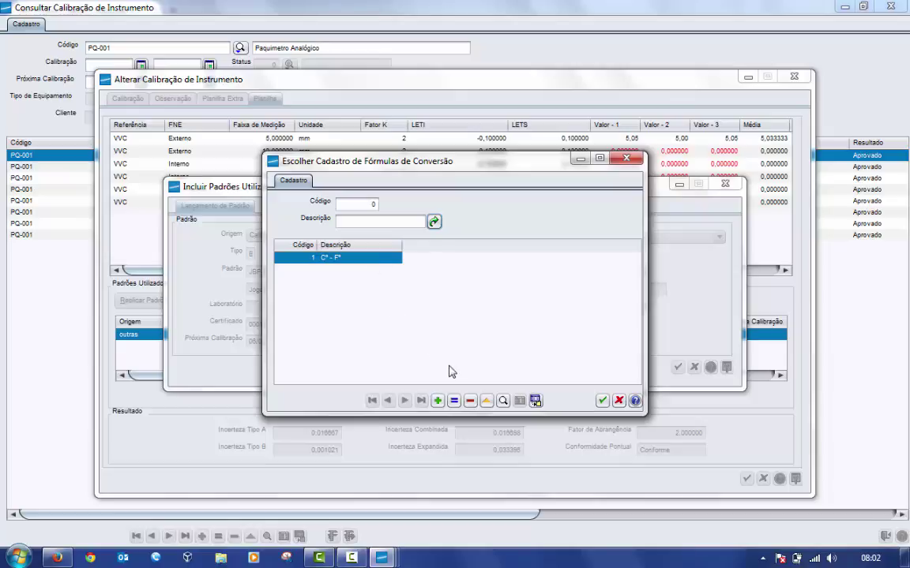
{"action": "left_click", "coordinate": [502, 401]}
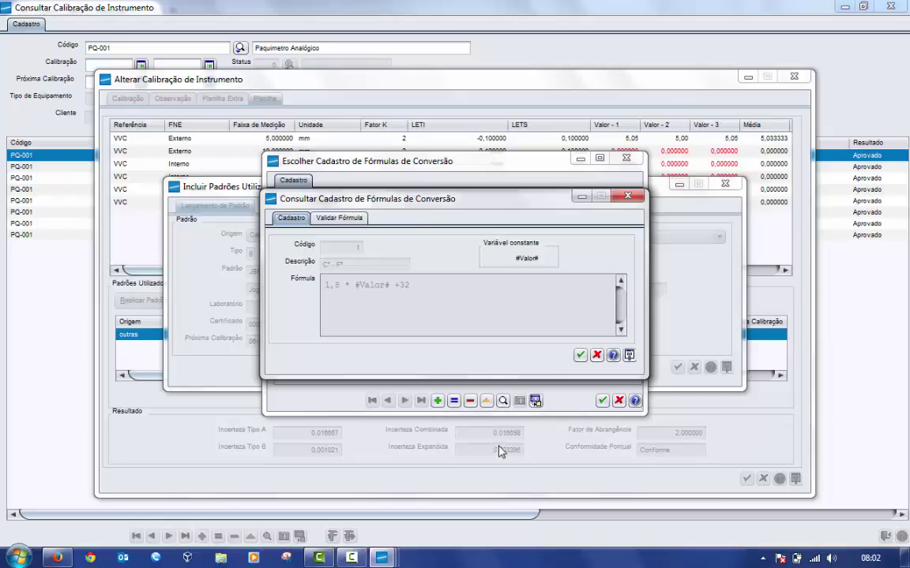
{"action": "left_click", "coordinate": [627, 194]}
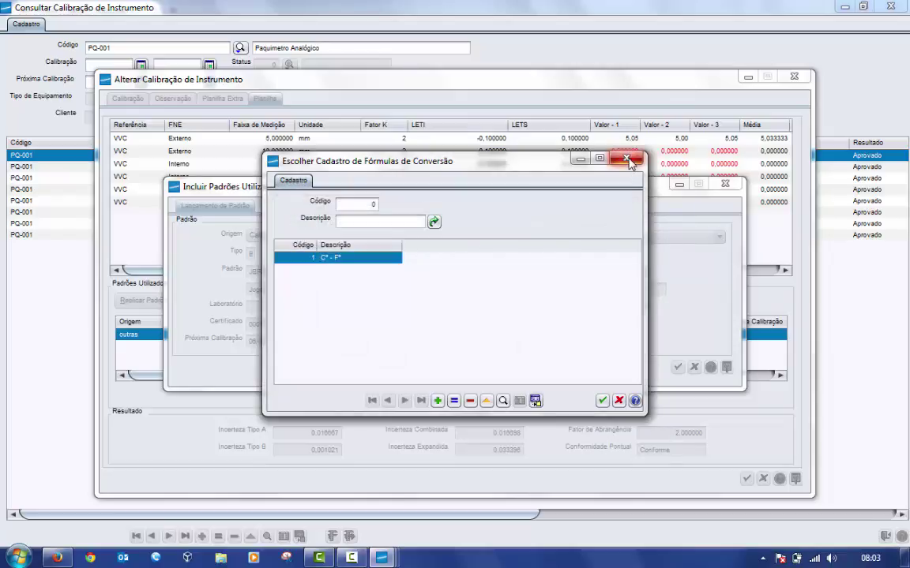
{"action": "key", "text": "Escape"}
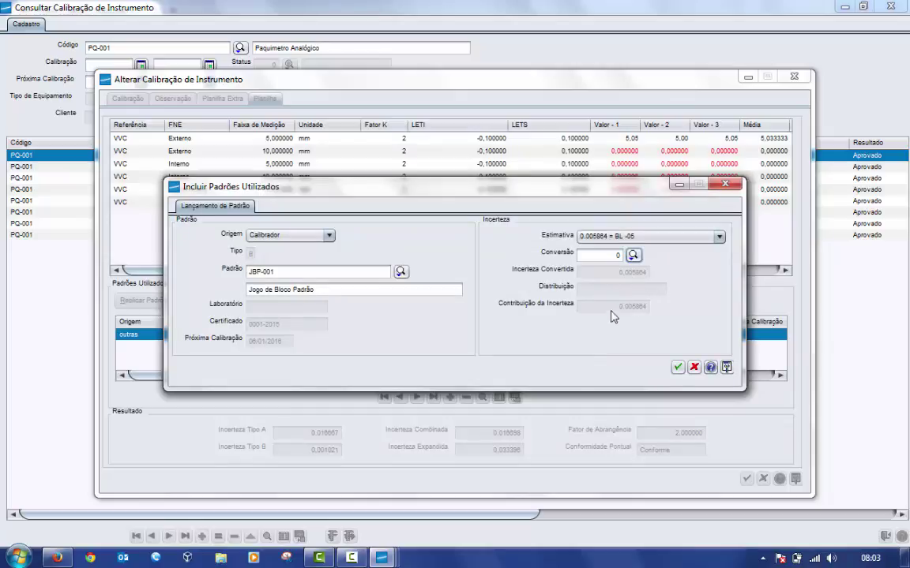
Confirm the JBP-001 standard entry and replicate the standards used up to the Profundidade 10 mm point.
{"action": "left_click", "coordinate": [675, 368]}
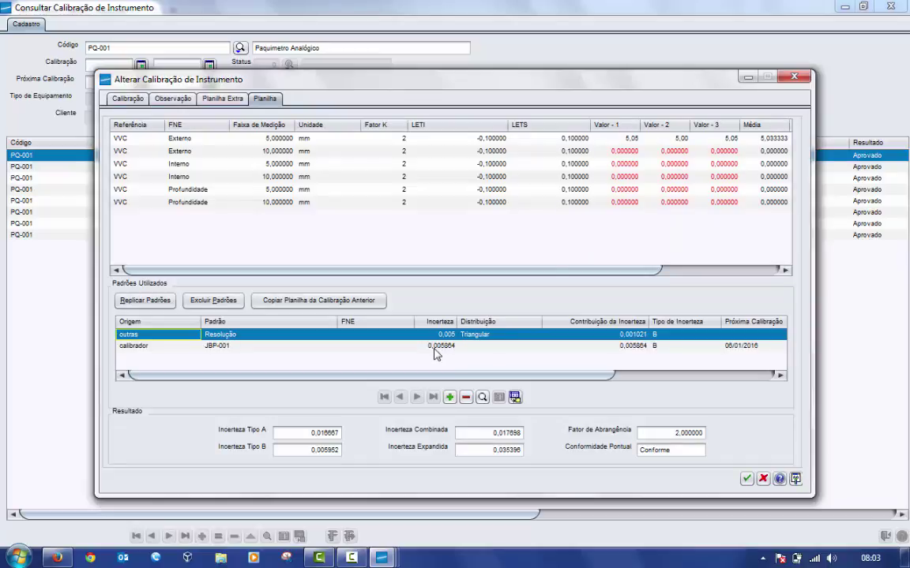
{"action": "left_click", "coordinate": [626, 139]}
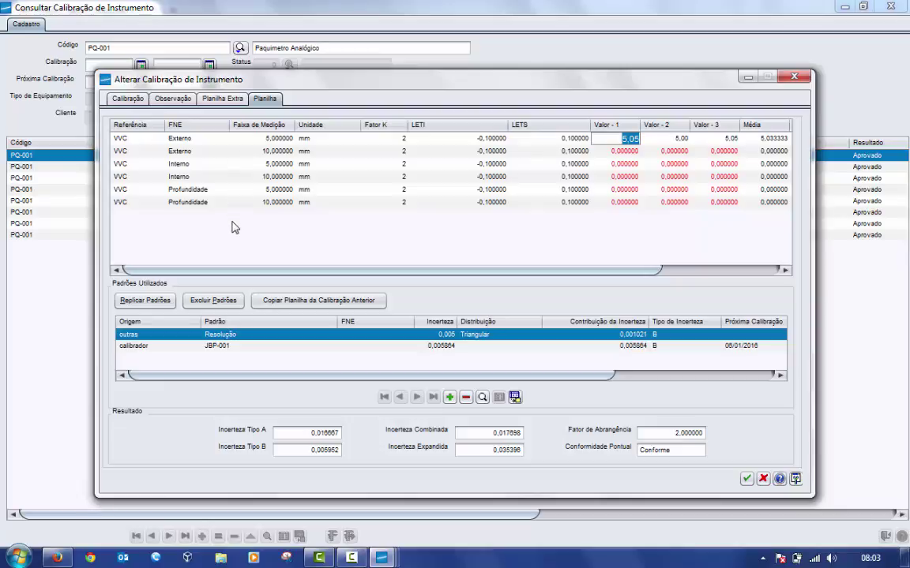
{"action": "left_click", "coordinate": [155, 303]}
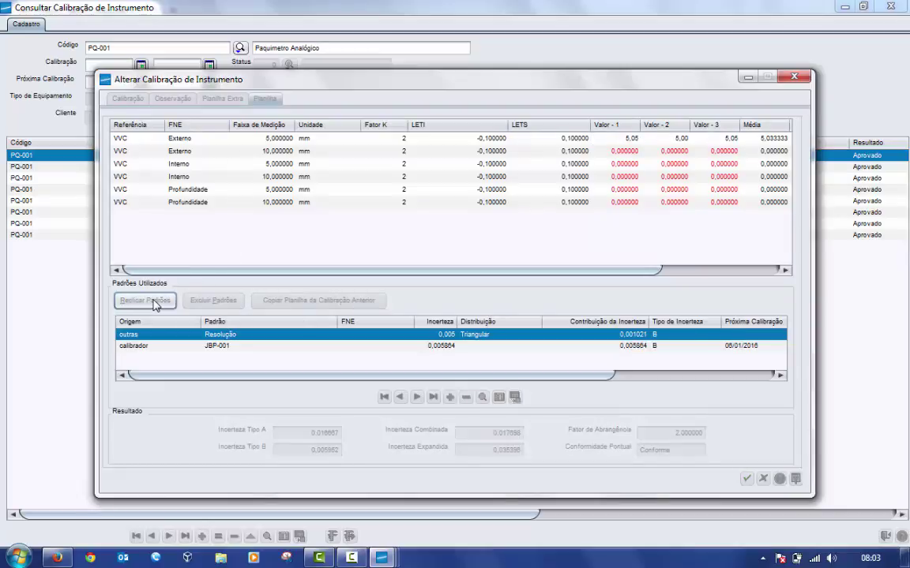
{"action": "left_click", "coordinate": [525, 287]}
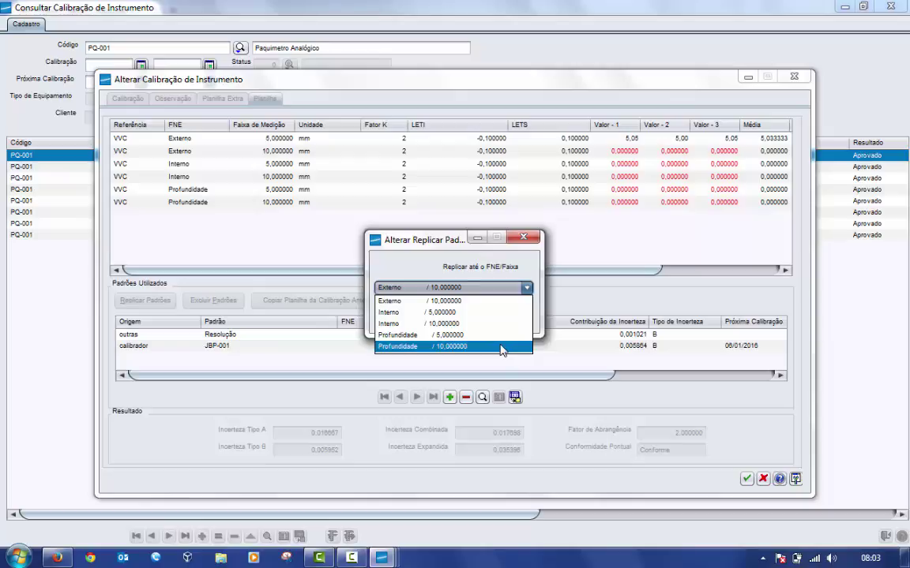
{"action": "left_click", "coordinate": [500, 349]}
{"action": "left_click", "coordinate": [427, 313]}
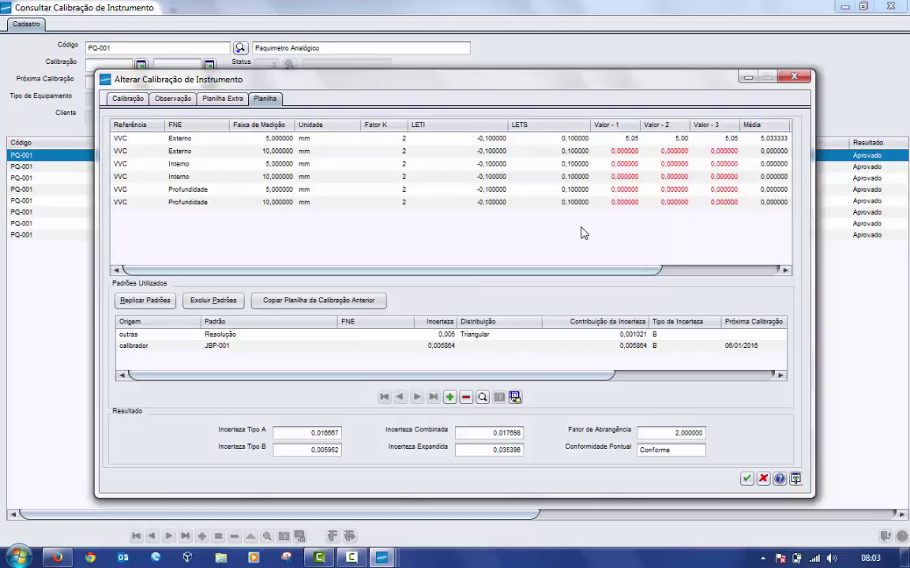
Enter 10 for the readings of the Externo 10 mm point and 5 for those of the Interno 5 mm point.
{"action": "left_click", "coordinate": [622, 152]}
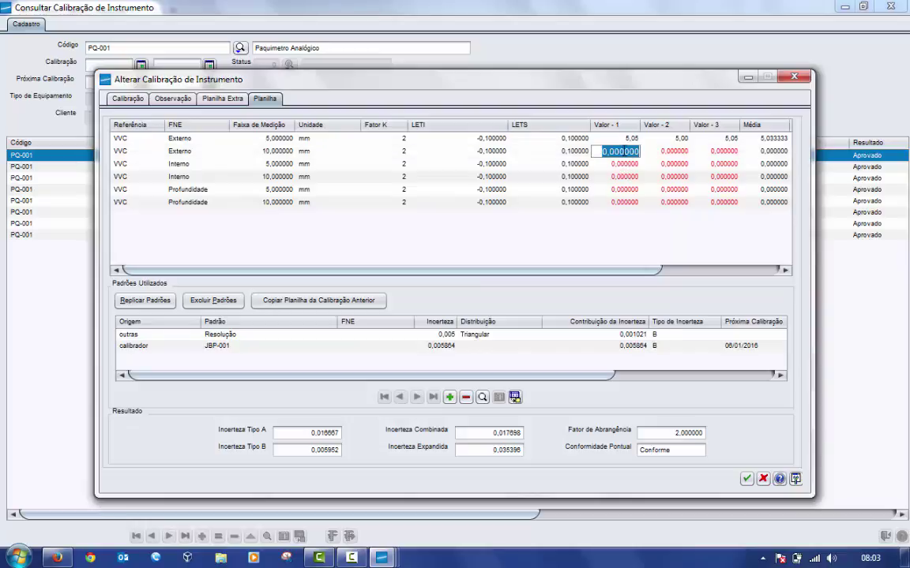
{"action": "key", "text": "Return"}
{"action": "type", "text": "10"}
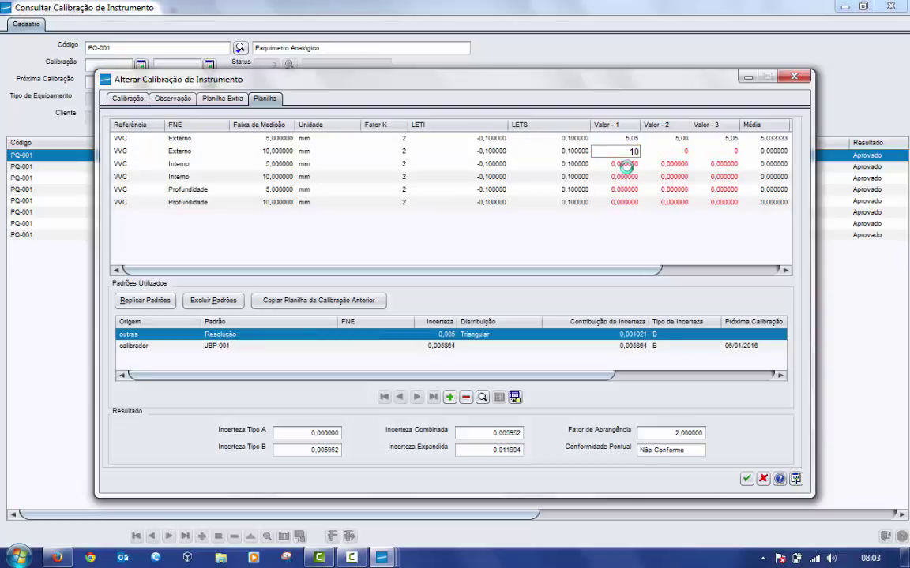
{"action": "left_click", "coordinate": [622, 164]}
{"action": "key", "text": "Return"}
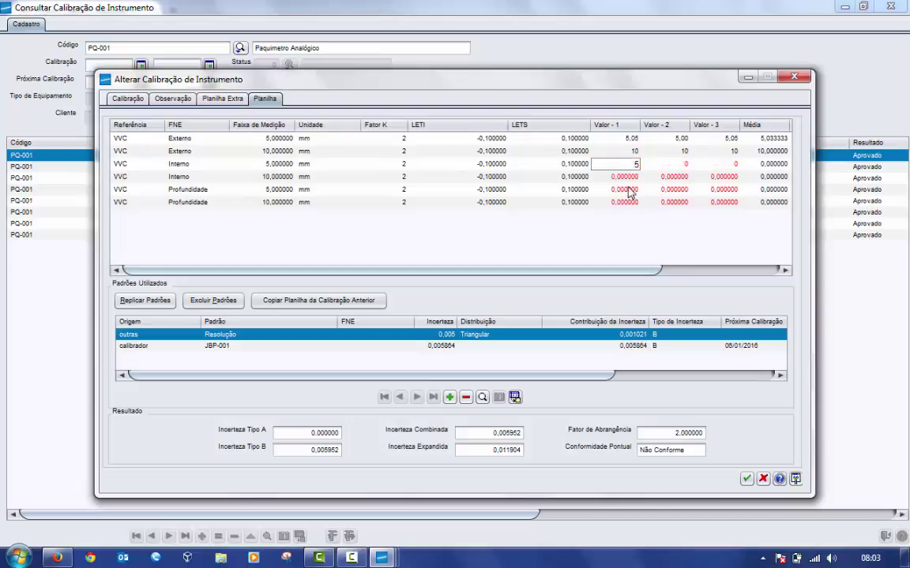
{"action": "type", "text": "5"}
{"action": "key", "text": "Return"}
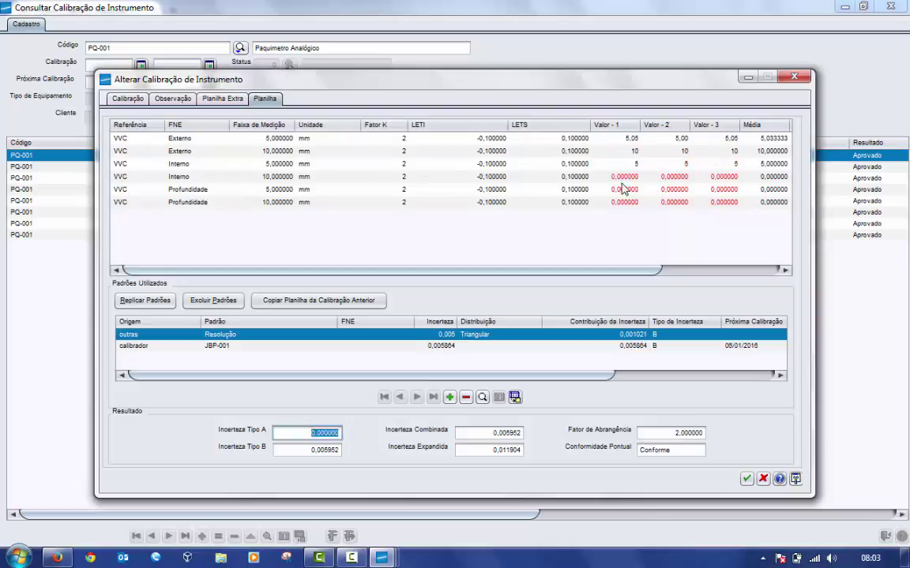
Enter 10 for the readings of the Interno 10 mm point and 5 for those of the Profundidade 5 mm point.
{"action": "left_click", "coordinate": [621, 177]}
{"action": "key", "text": "Return"}
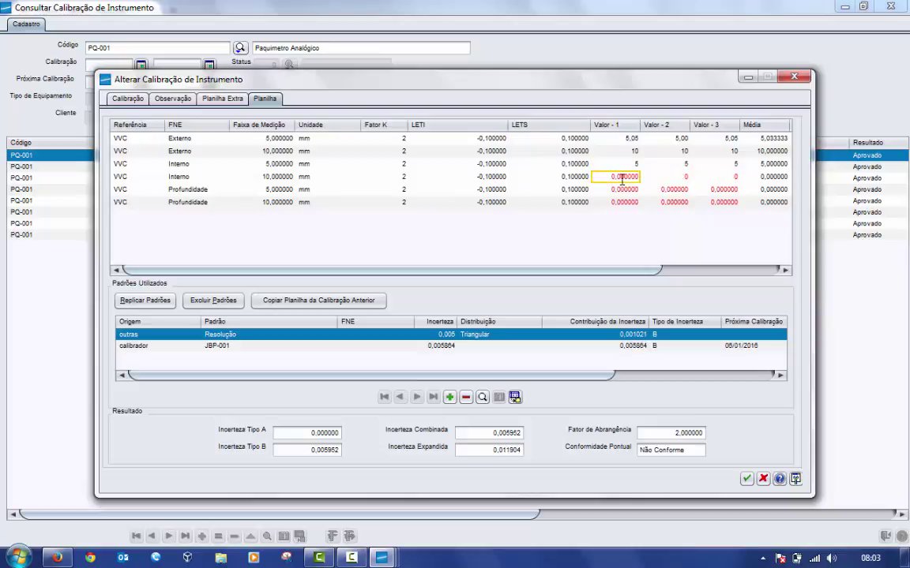
{"action": "type", "text": "10"}
{"action": "left_click", "coordinate": [633, 190]}
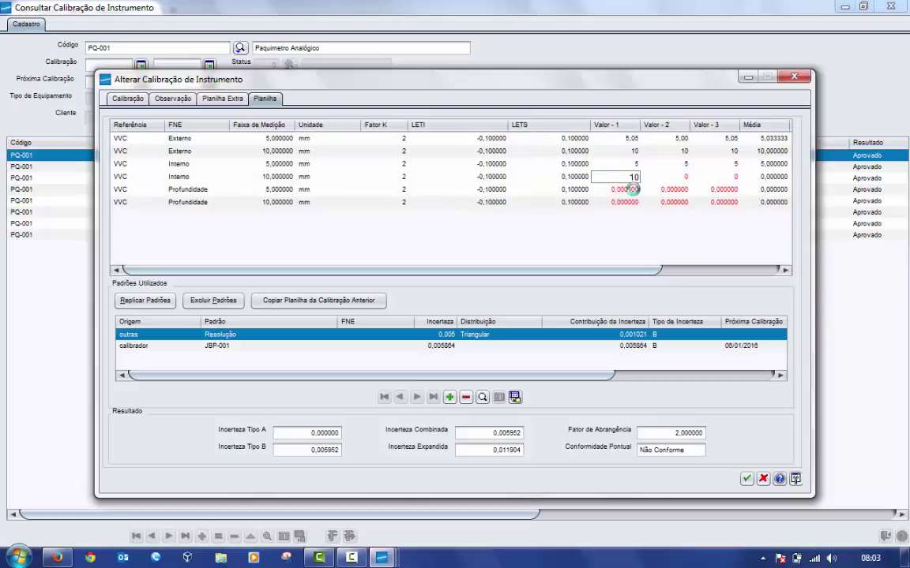
{"action": "type", "text": "5"}
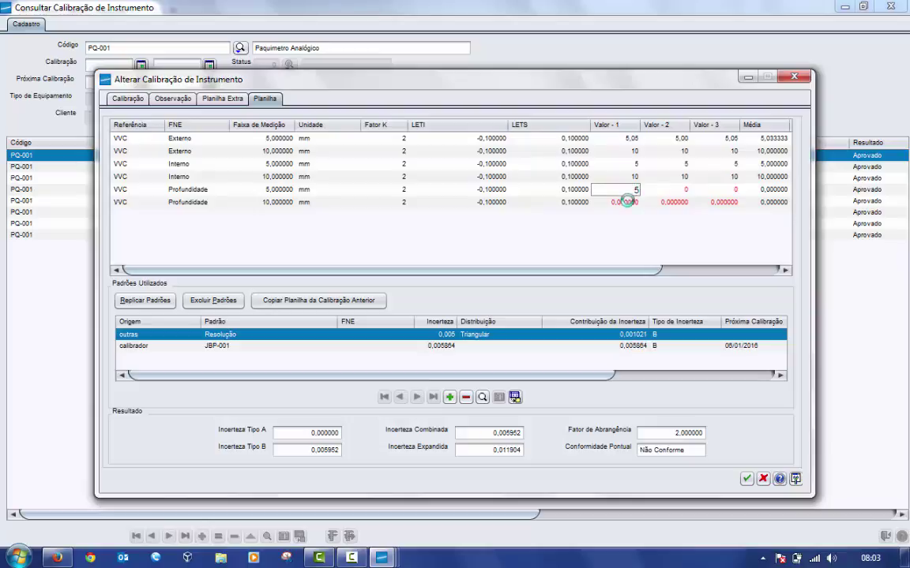
Enter 10 for the readings of the Profundidade 10 mm point and save the calibration.
{"action": "left_click", "coordinate": [628, 204]}
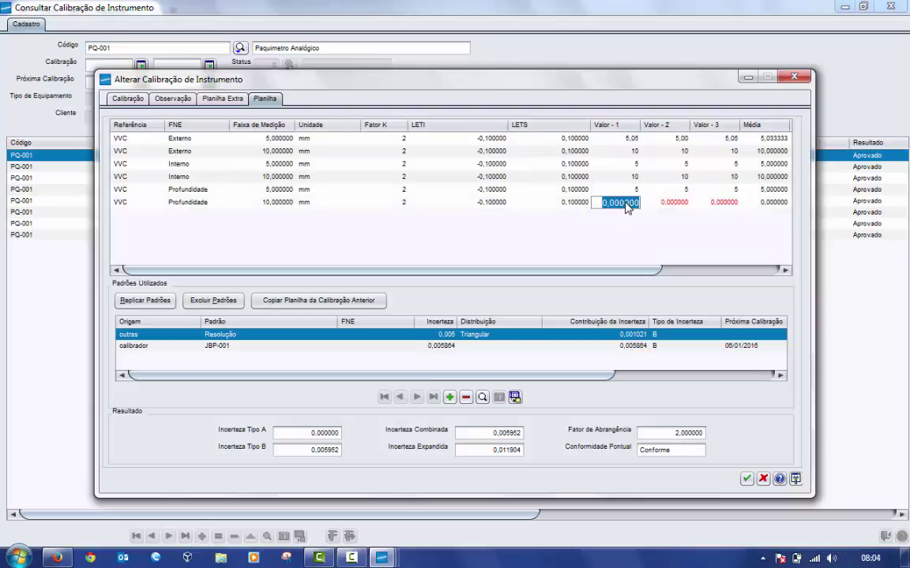
{"action": "type", "text": "10"}
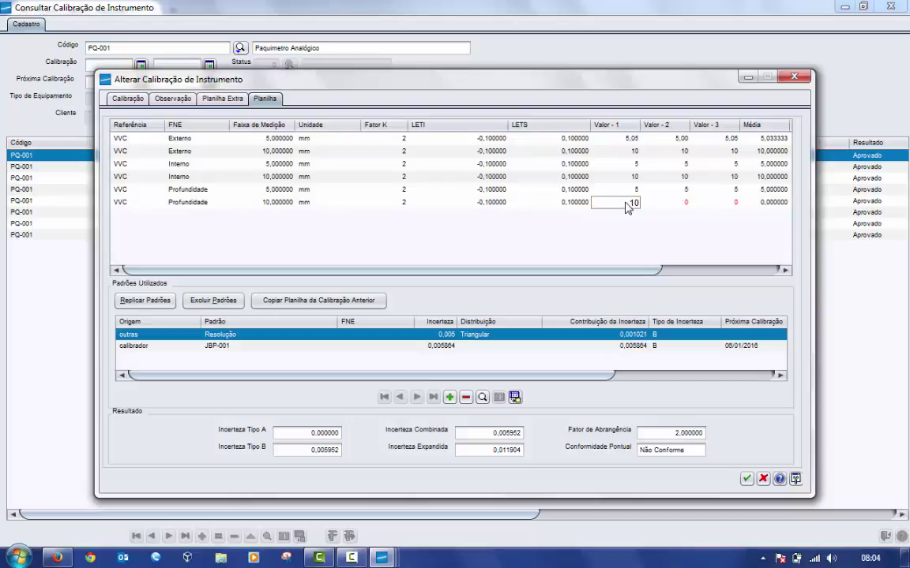
{"action": "key", "text": "Return"}
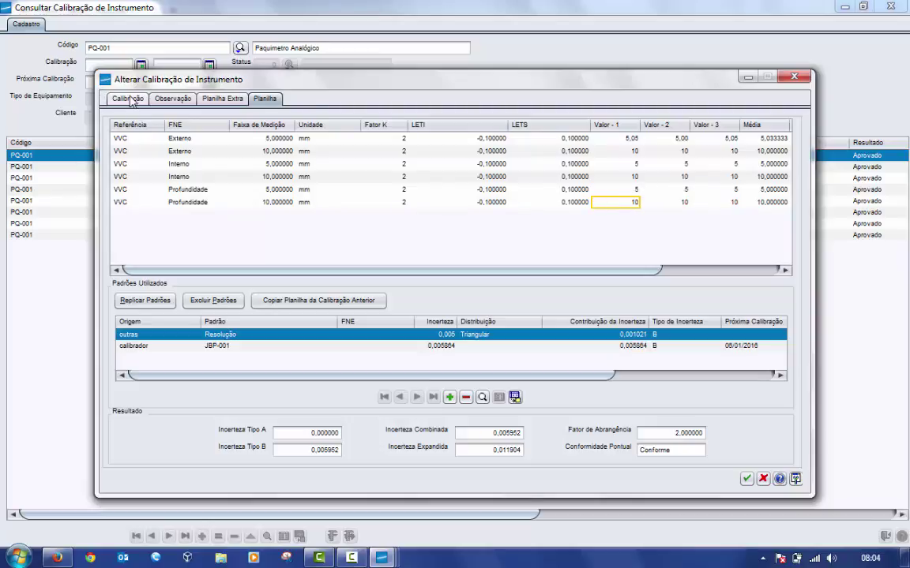
{"action": "left_click", "coordinate": [748, 479]}
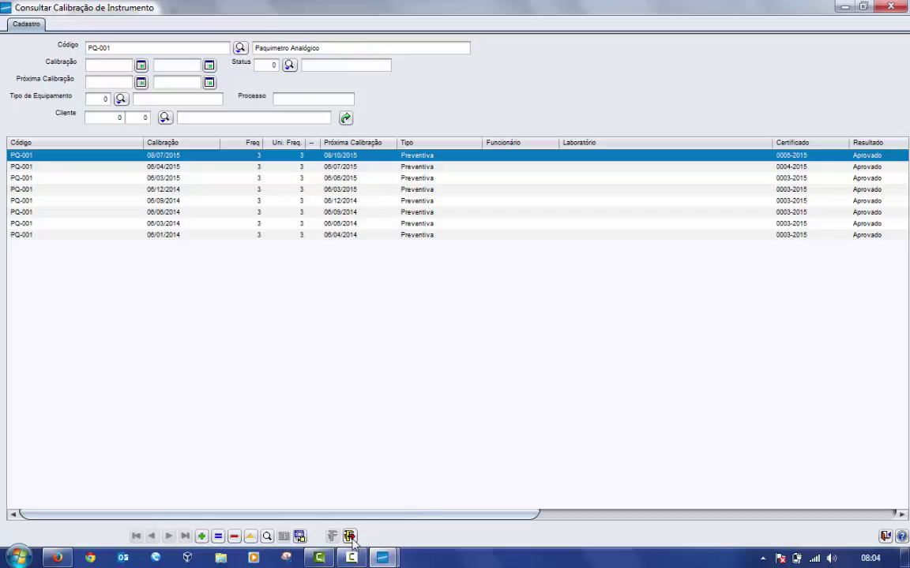
Open the loan records of PQ-001 in full view and start editing the loan dated 01/10/2015.
{"action": "left_click", "coordinate": [349, 536]}
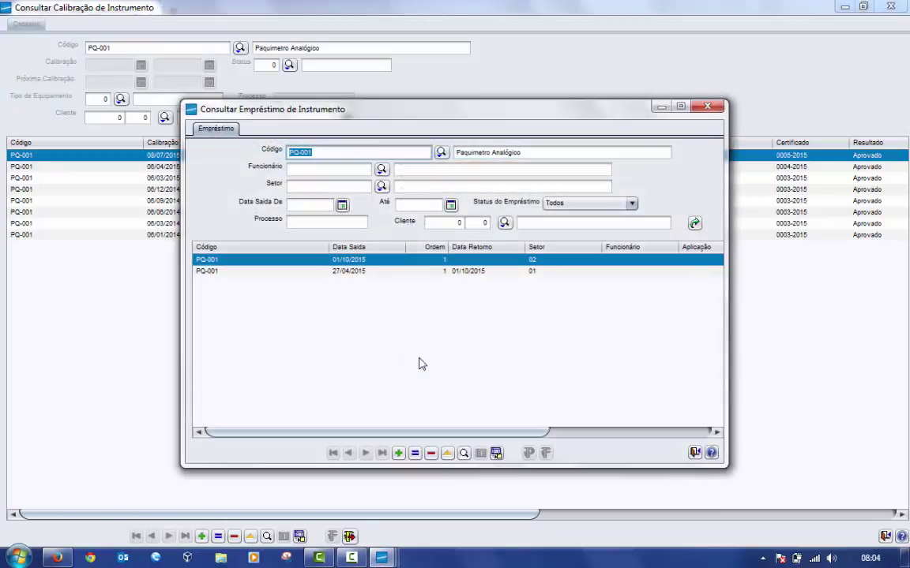
{"action": "left_click", "coordinate": [682, 107]}
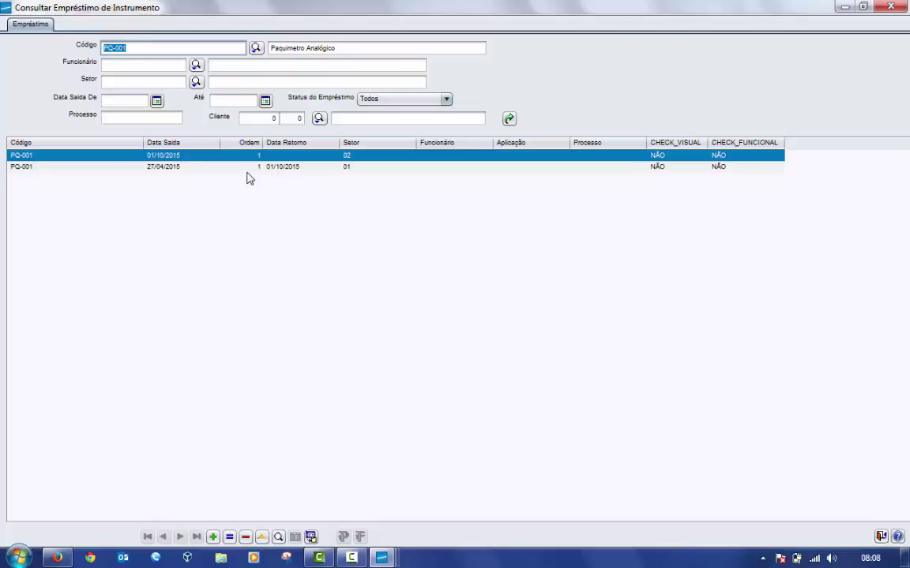
{"action": "left_click", "coordinate": [262, 536]}
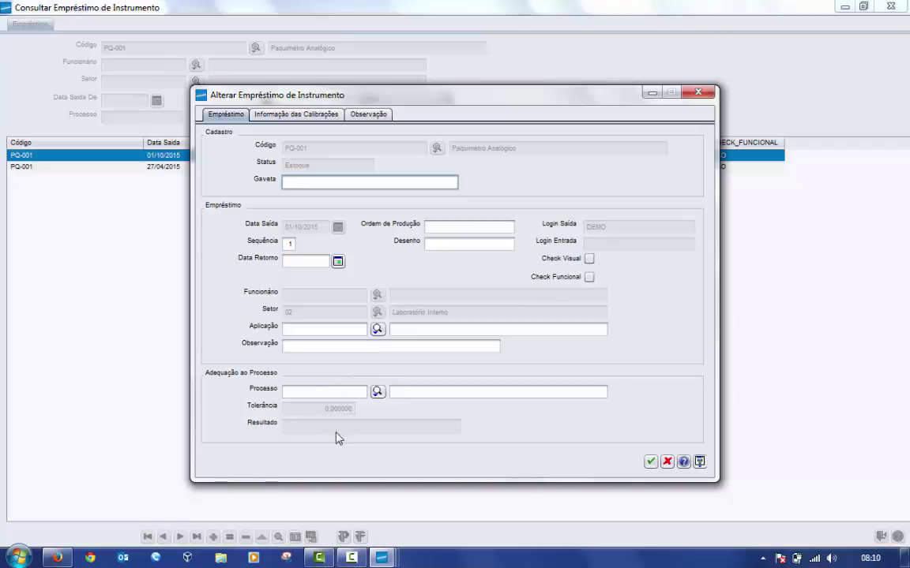
Assign process 02, Valida Certificado, to the PQ-001 loan and save it.
{"action": "left_click", "coordinate": [377, 392]}
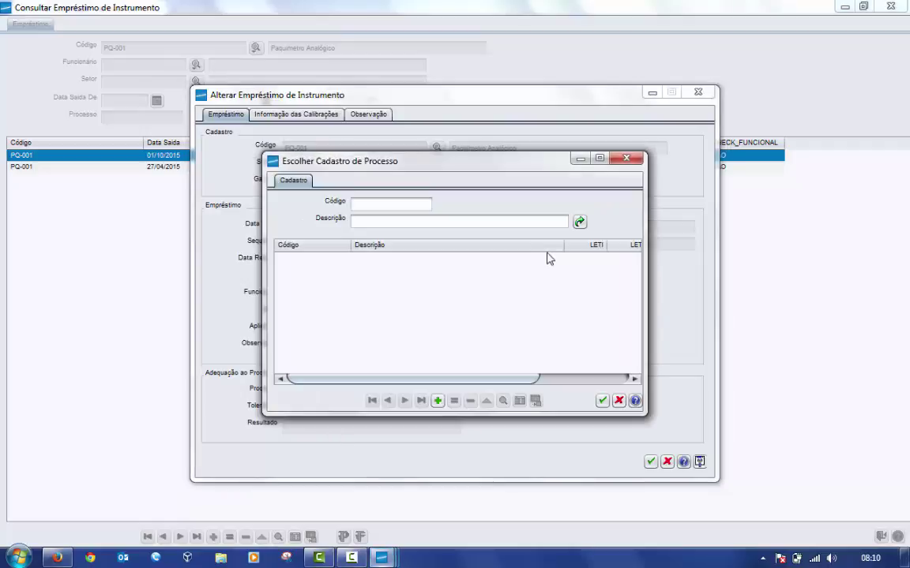
{"action": "left_click", "coordinate": [580, 222]}
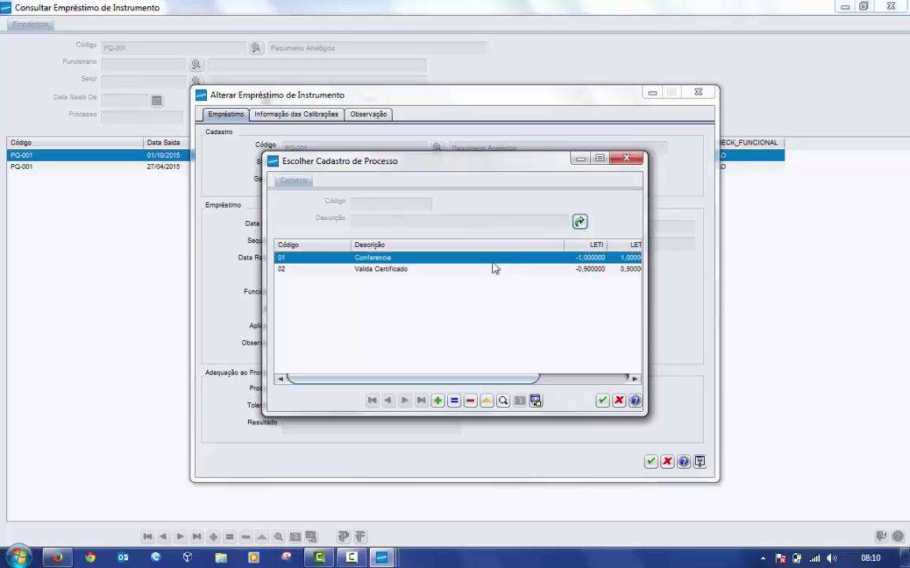
{"action": "left_click", "coordinate": [391, 270]}
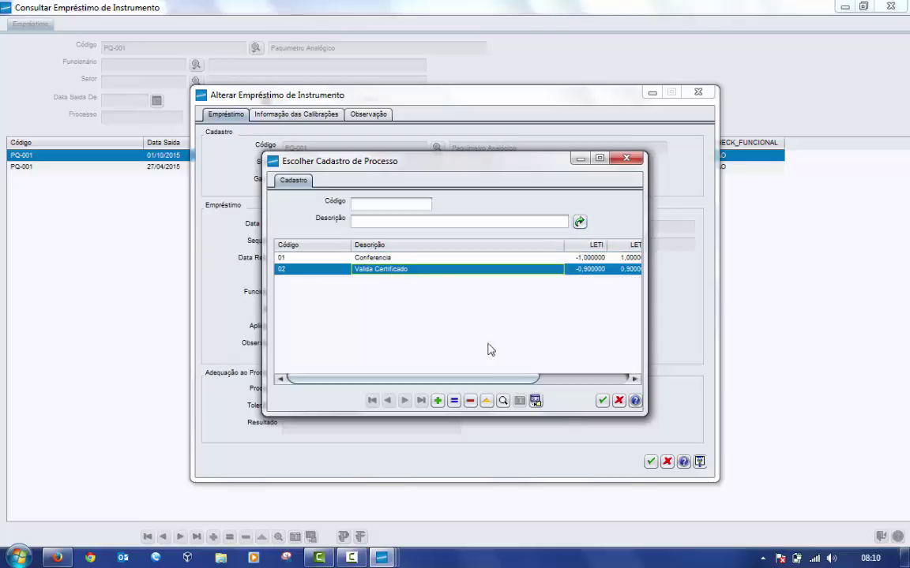
{"action": "left_click", "coordinate": [603, 401]}
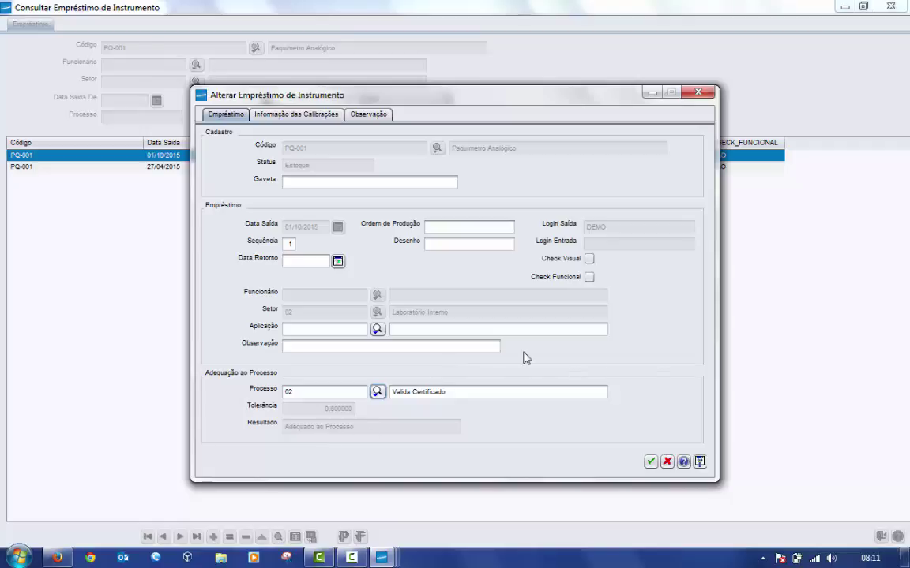
{"action": "left_click", "coordinate": [651, 462]}
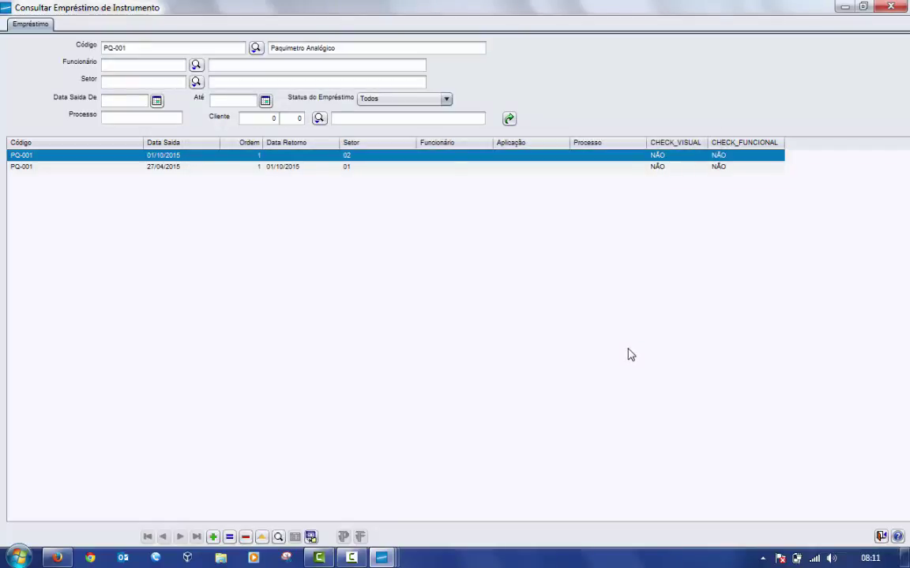
Close the loan, calibration and instrument record windows to return to the Metrologia module tree.
{"action": "left_click", "coordinate": [901, 5]}
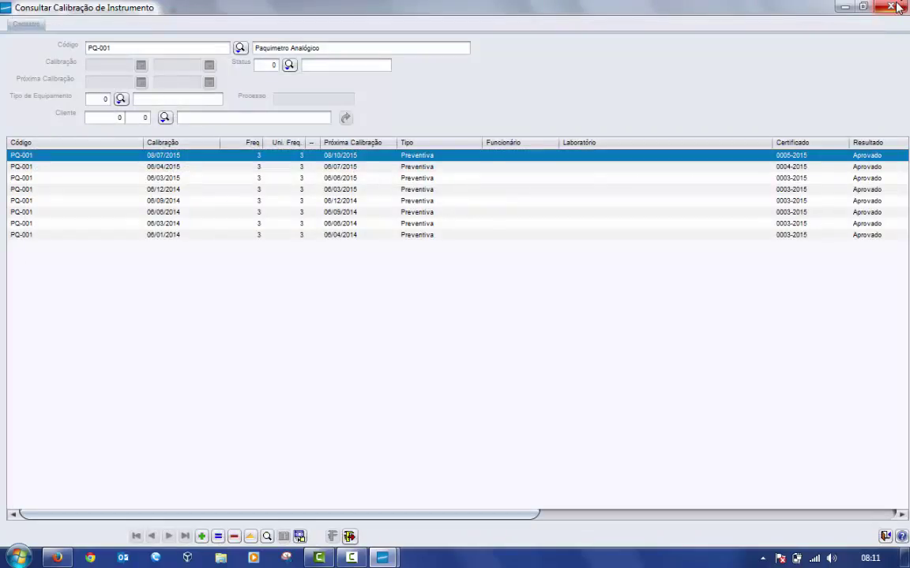
{"action": "left_click", "coordinate": [897, 6]}
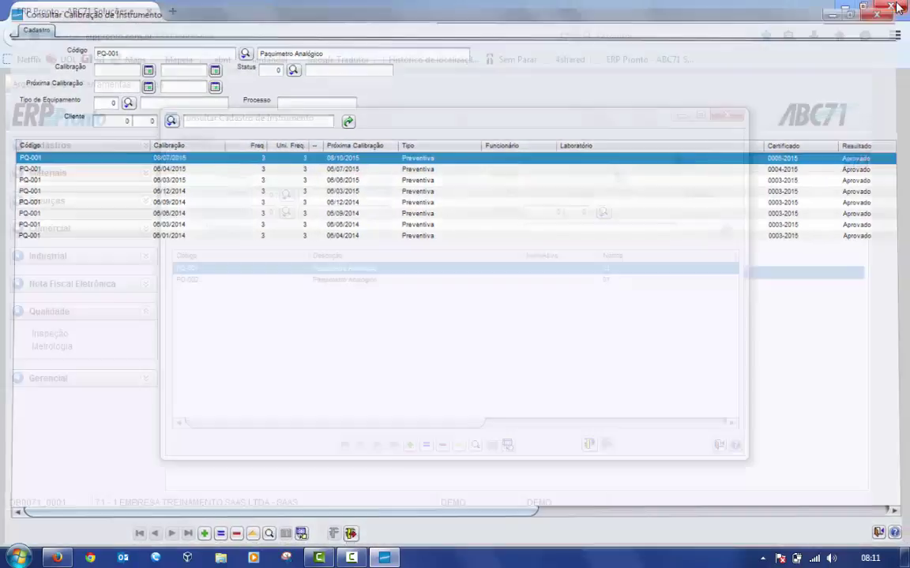
{"action": "left_click", "coordinate": [727, 116]}
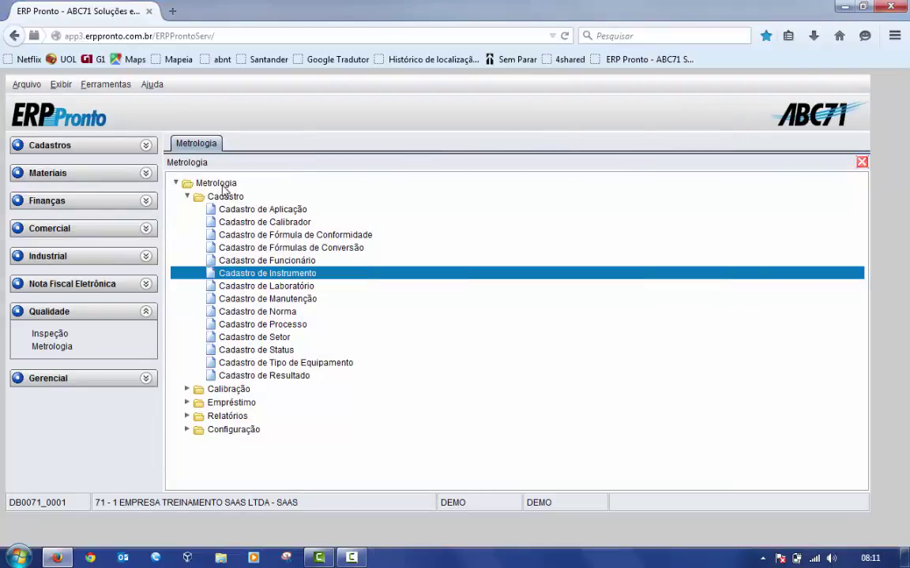
Collapse the Cadastro folder and examine the Gerencial report list under Relatórios, keeping the Instrumento report group expanded.
{"action": "left_click", "coordinate": [188, 197]}
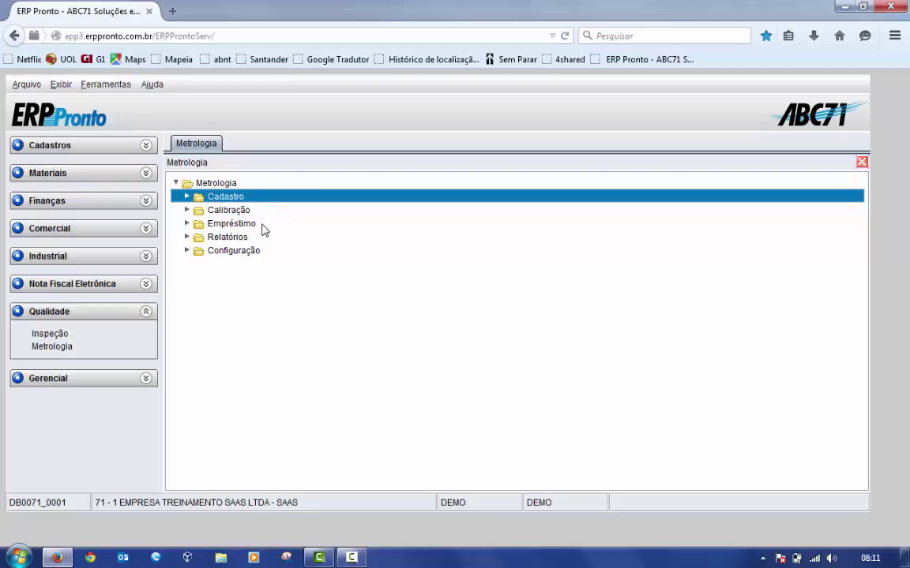
{"action": "left_click", "coordinate": [187, 238]}
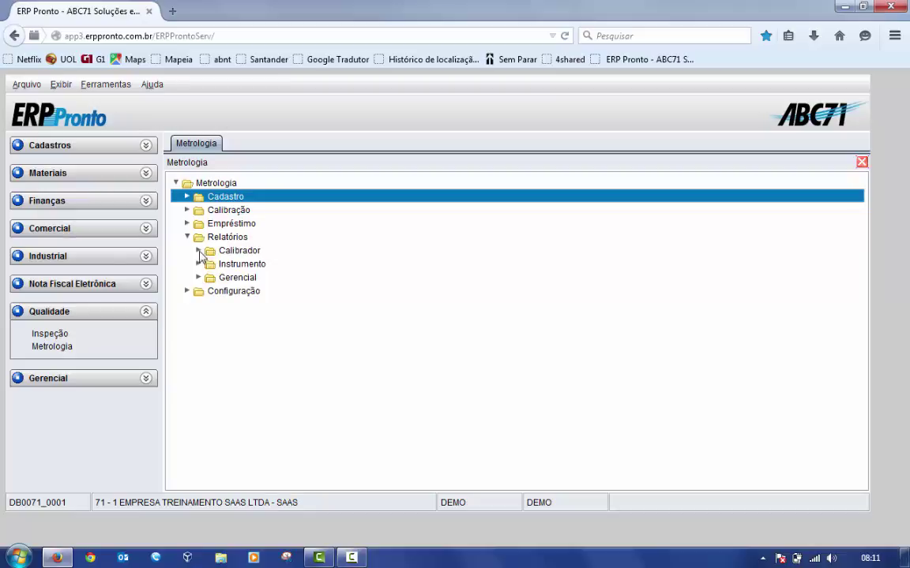
{"action": "left_click", "coordinate": [198, 263]}
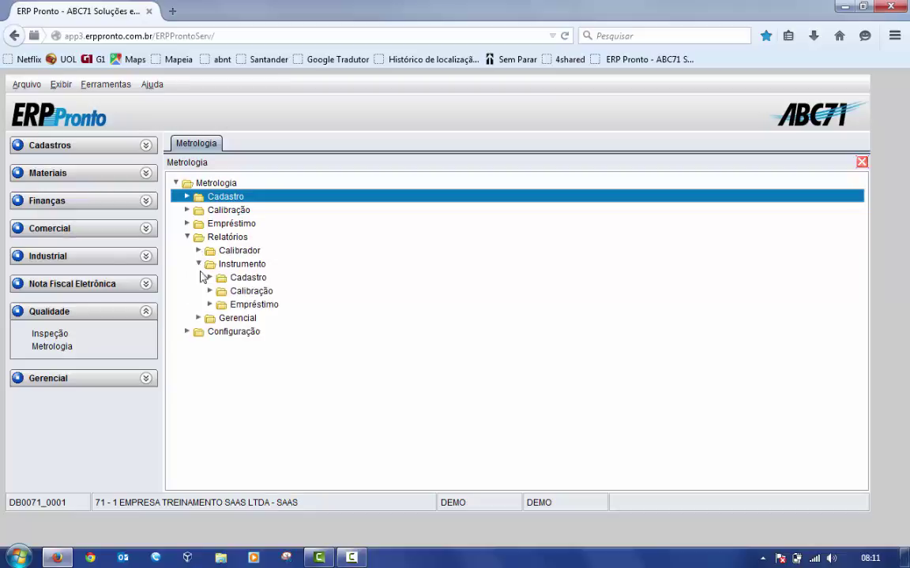
{"action": "left_click", "coordinate": [198, 319]}
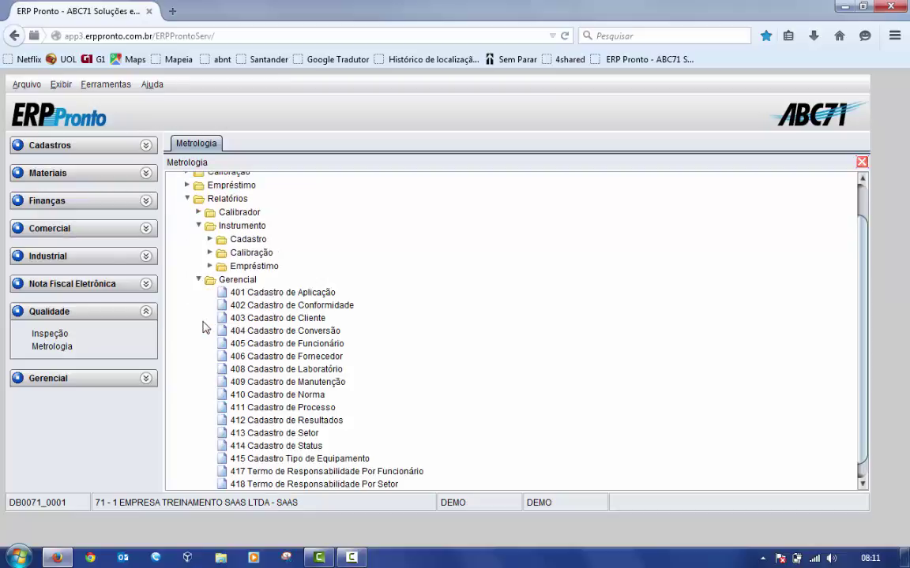
{"action": "scroll", "coordinate": [269, 336], "scroll_direction": "down", "scroll_amount": 1}
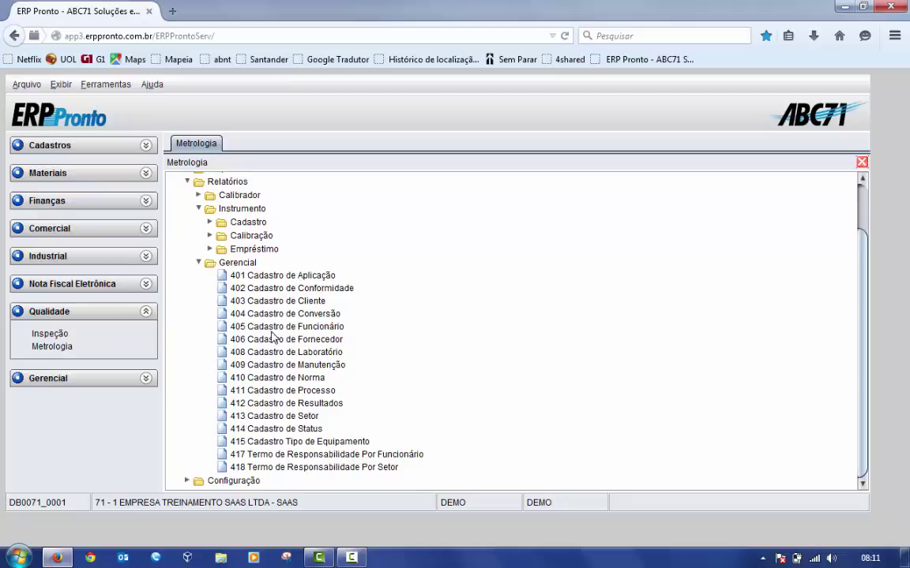
{"action": "left_click", "coordinate": [199, 263]}
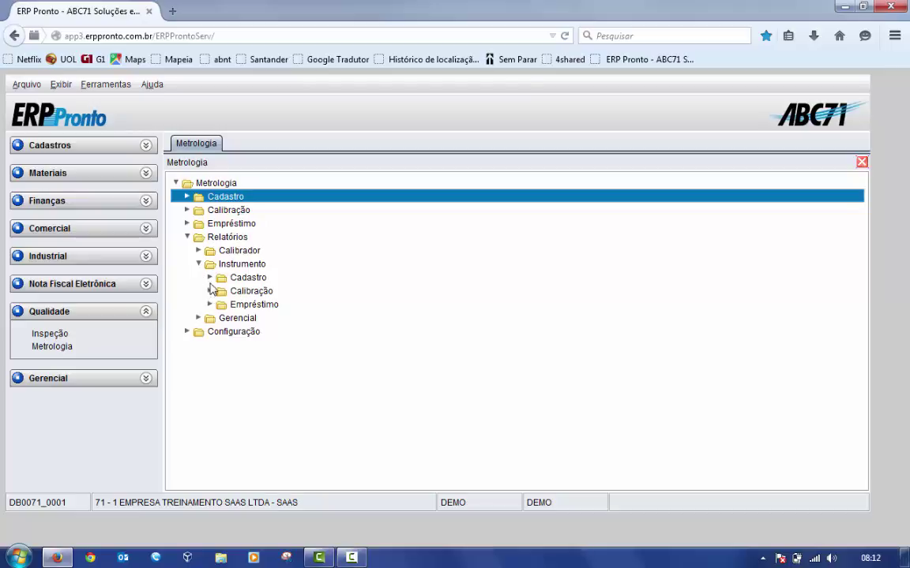
Examine the instrument Cadastro and Calibração report lists, highlighting calibration reports 281, 284 and 285.
{"action": "left_click", "coordinate": [210, 278]}
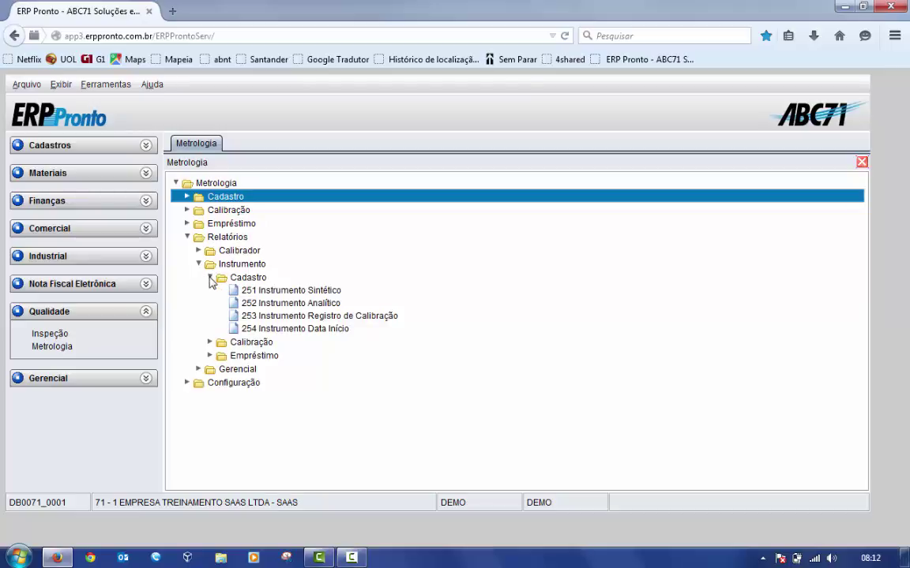
{"action": "left_click", "coordinate": [211, 279]}
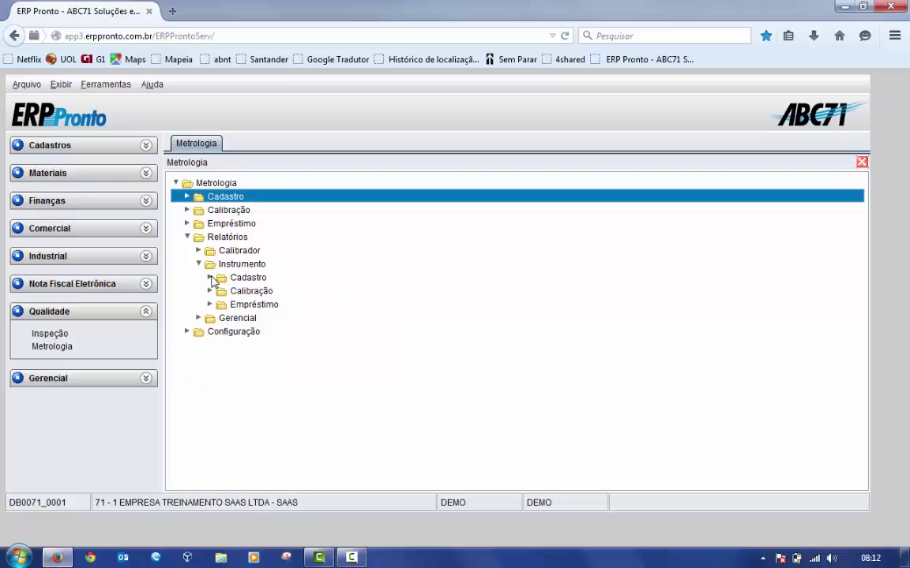
{"action": "left_click", "coordinate": [210, 291]}
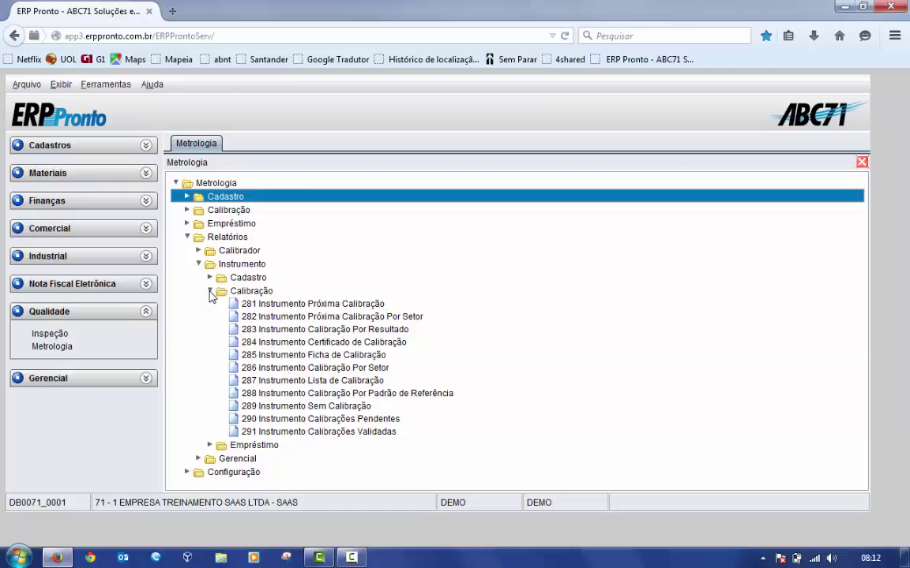
{"action": "left_click", "coordinate": [349, 304]}
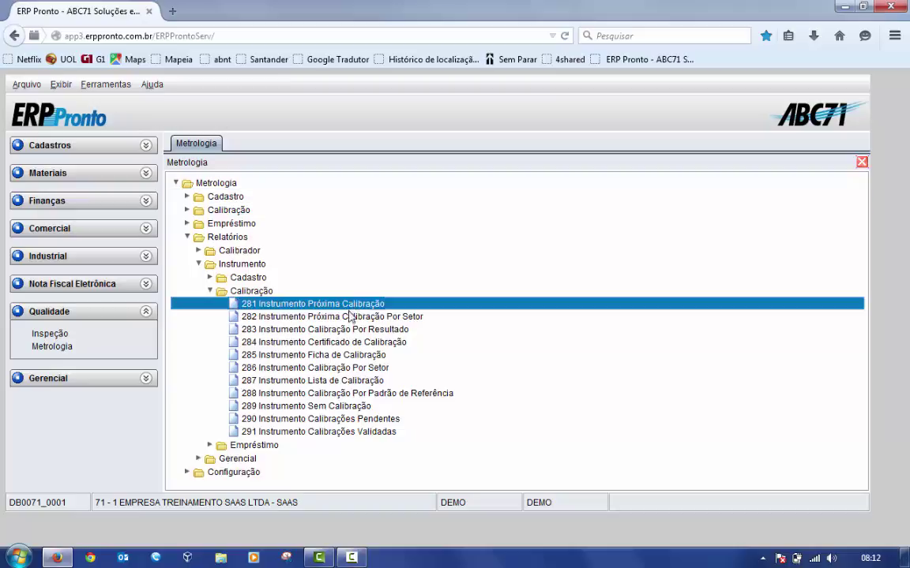
{"action": "left_click", "coordinate": [338, 343]}
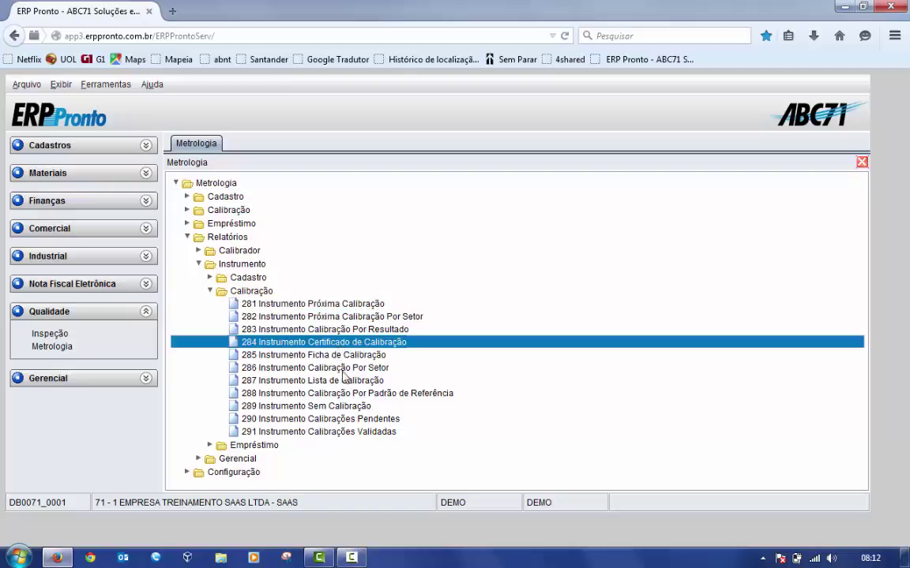
{"action": "left_click", "coordinate": [355, 357]}
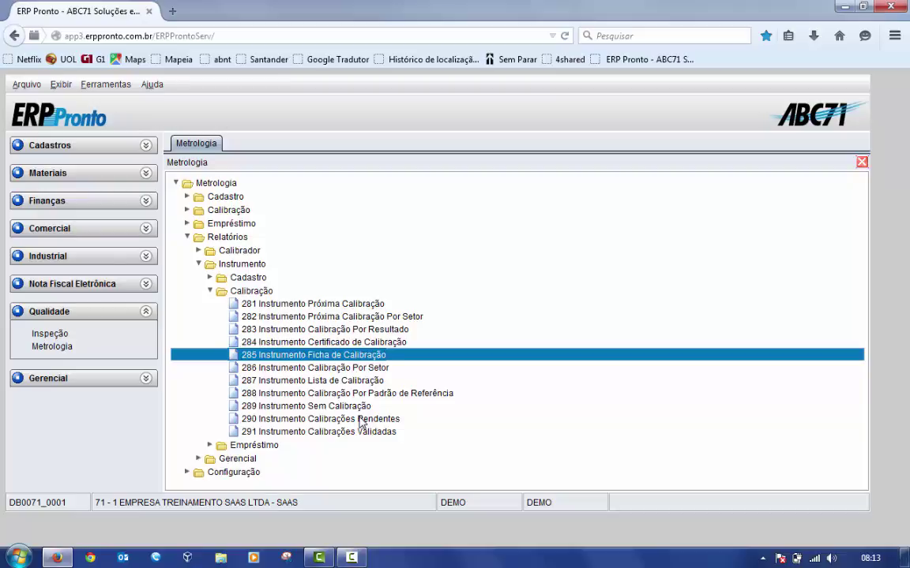
Generate report 281 Instrumento Próxima Calibração for Filial 1 without further filters and preview its PDF.
{"action": "left_click", "coordinate": [319, 306]}
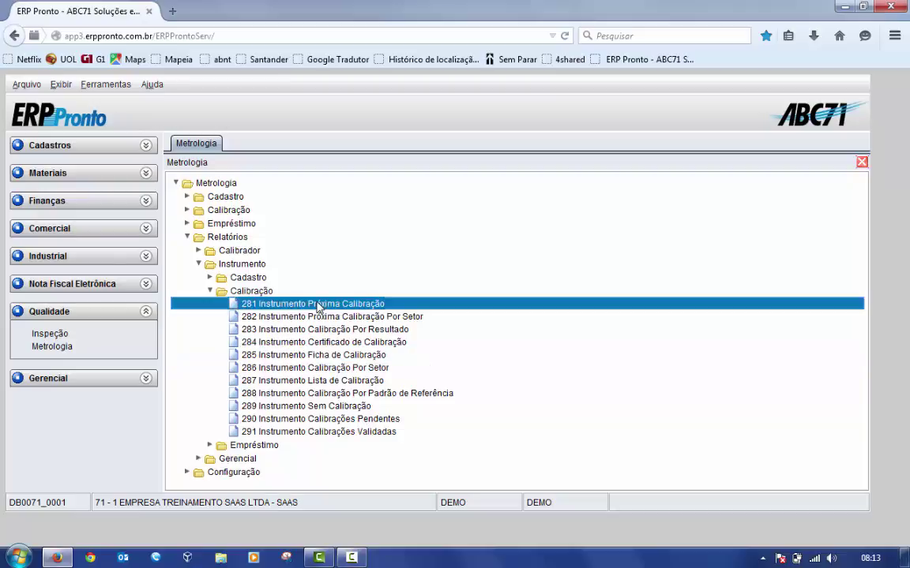
{"action": "double_click", "coordinate": [547, 308]}
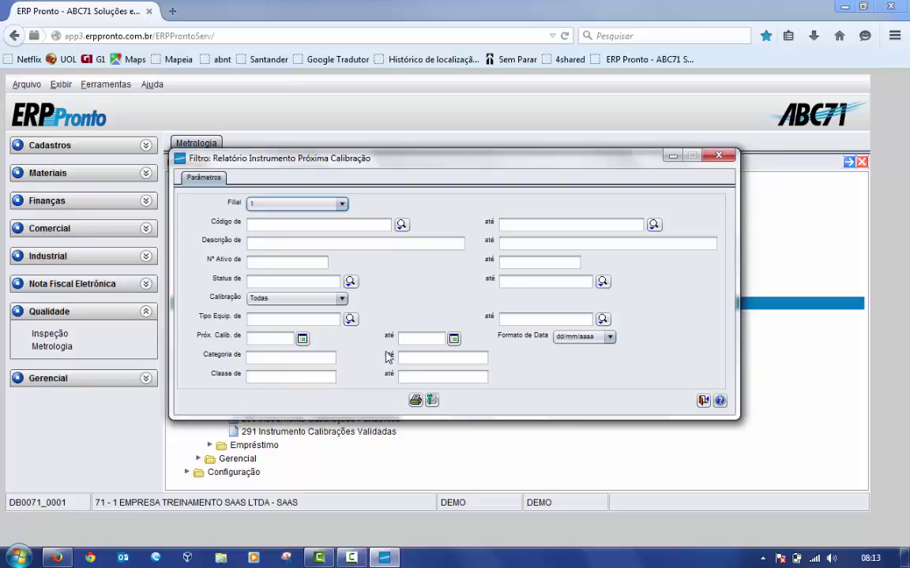
{"action": "left_click", "coordinate": [415, 401]}
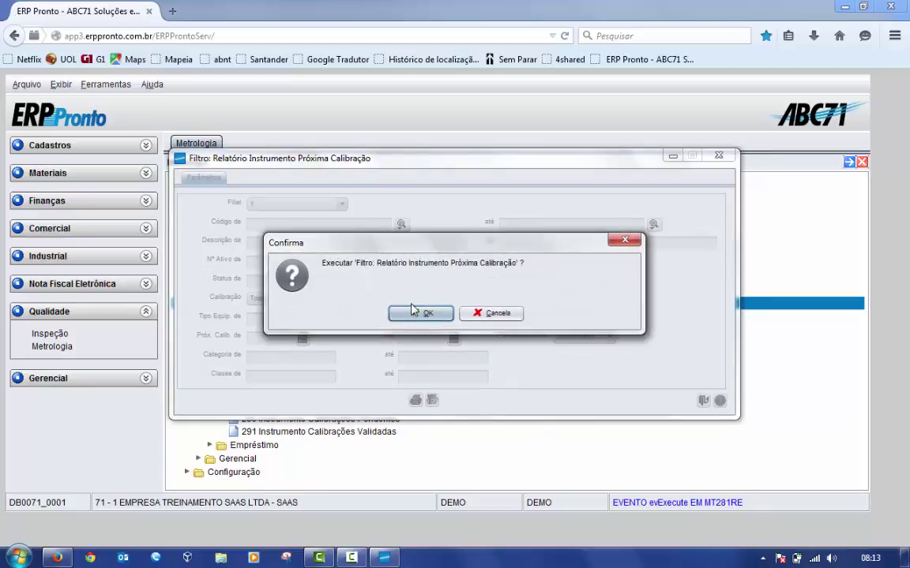
{"action": "left_click", "coordinate": [414, 313]}
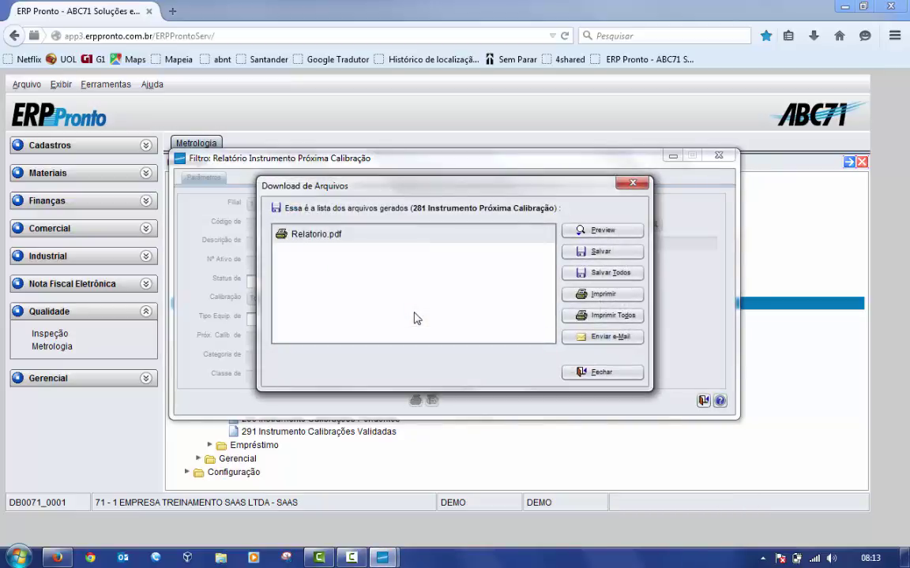
{"action": "left_click", "coordinate": [602, 230]}
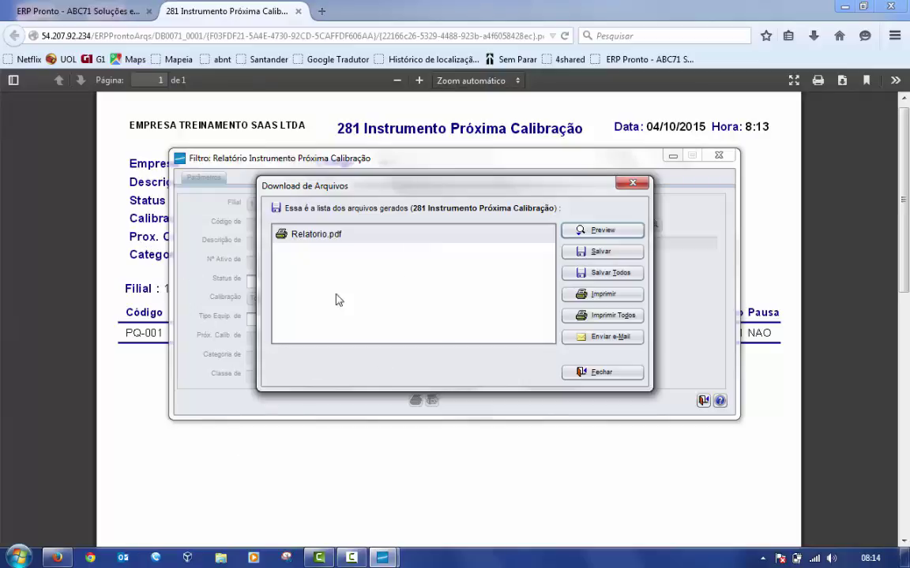
Close the file download, progress and filter windows to view the next-calibration report unobstructed.
{"action": "left_click", "coordinate": [600, 373]}
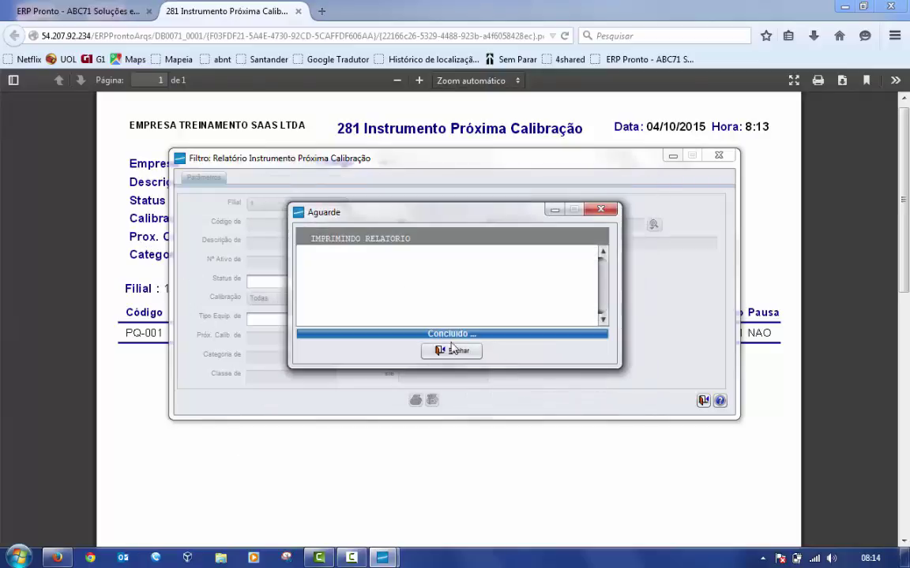
{"action": "left_click", "coordinate": [452, 351]}
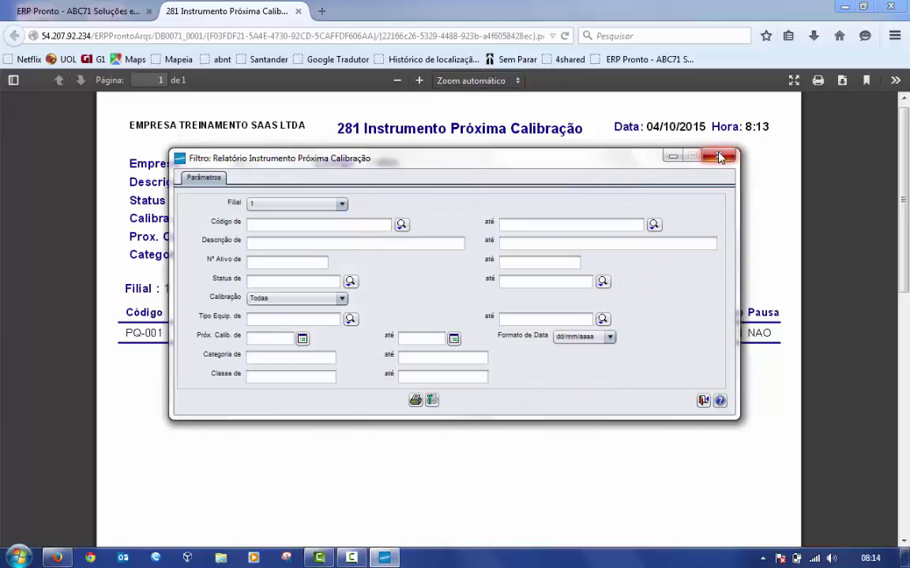
{"action": "left_click", "coordinate": [720, 163]}
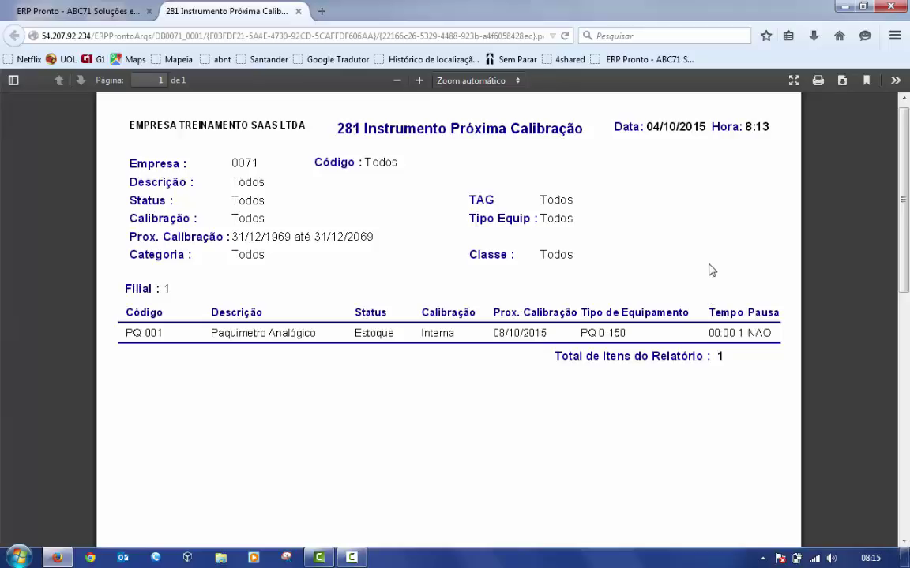
Close only the next-calibration report and return to the Metrologia module tree.
{"action": "left_click", "coordinate": [890, 8]}
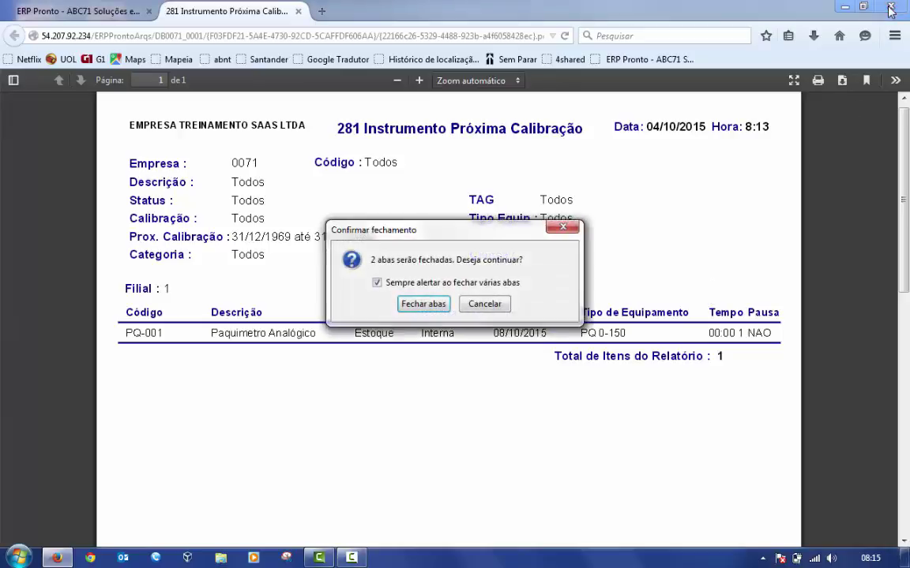
{"action": "left_click", "coordinate": [505, 303]}
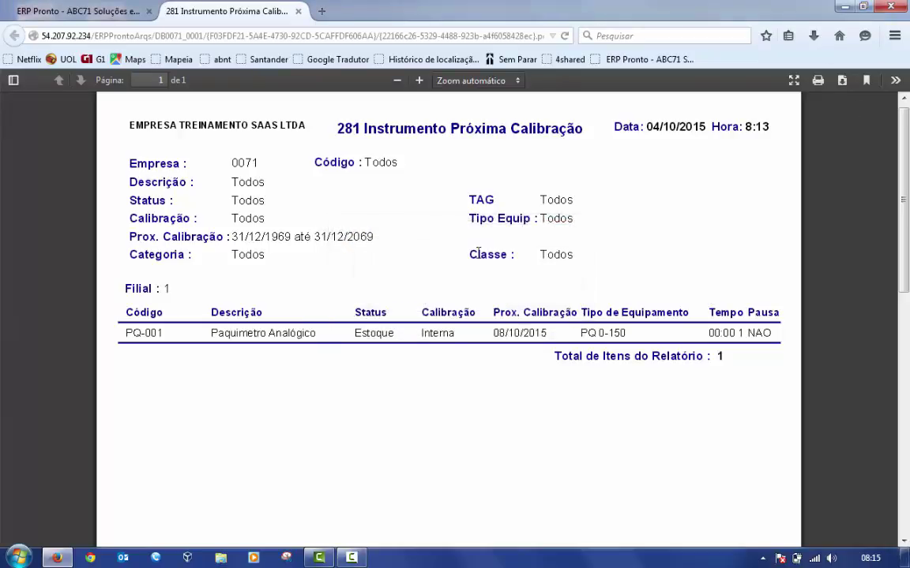
{"action": "left_click", "coordinate": [297, 12]}
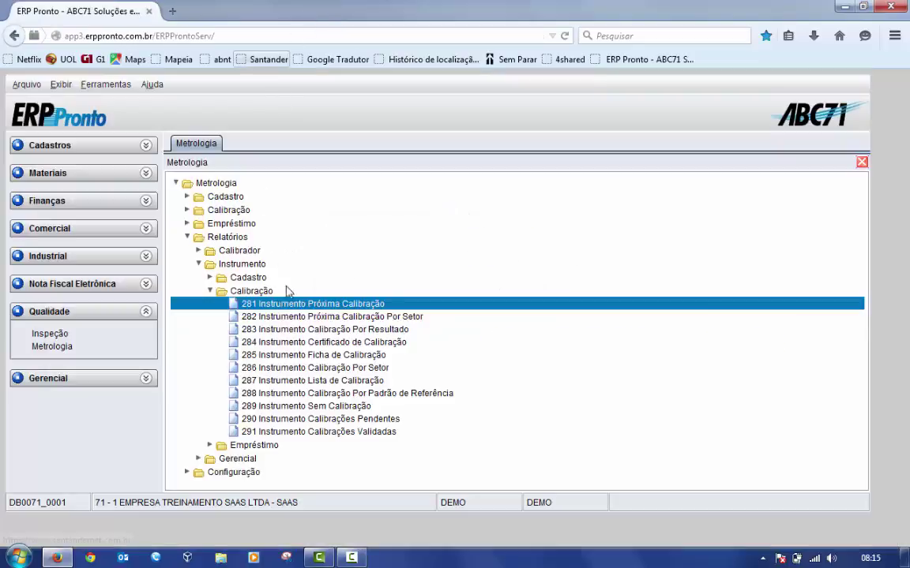
Open the filter of report 284 Instrumento Certificado de Calibração and load instrument PQ-001.
{"action": "left_click", "coordinate": [300, 345]}
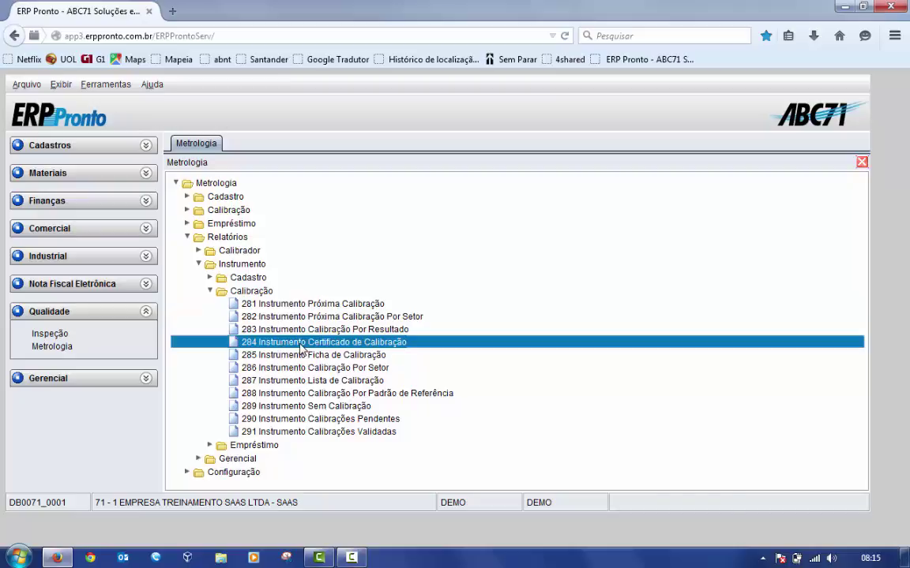
{"action": "double_click", "coordinate": [301, 344]}
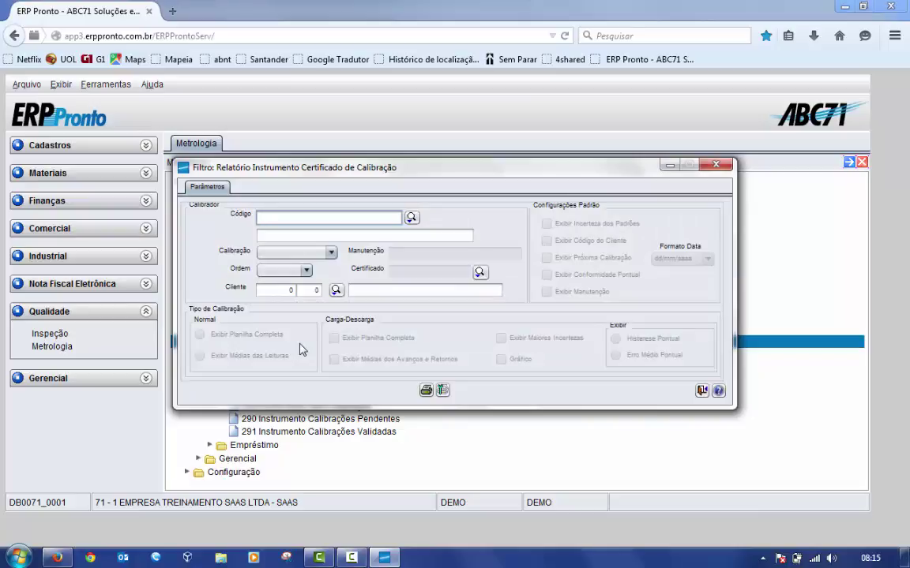
{"action": "type", "text": "pq-001"}
{"action": "key", "text": "Tab"}
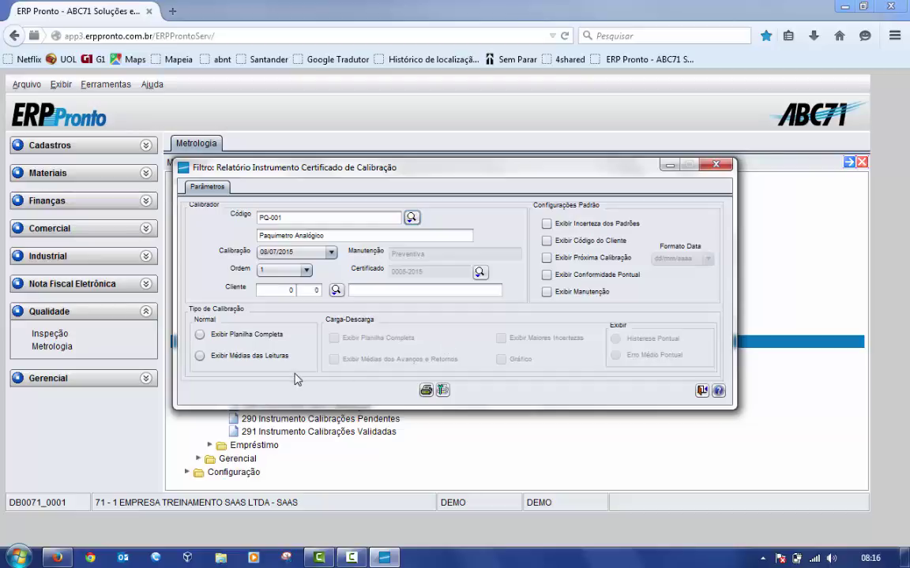
Set the certificate to show reading averages, standards' uncertainty and next calibration, with the date format mm/aaaa.
{"action": "left_click", "coordinate": [276, 362]}
{"action": "left_click", "coordinate": [548, 224]}
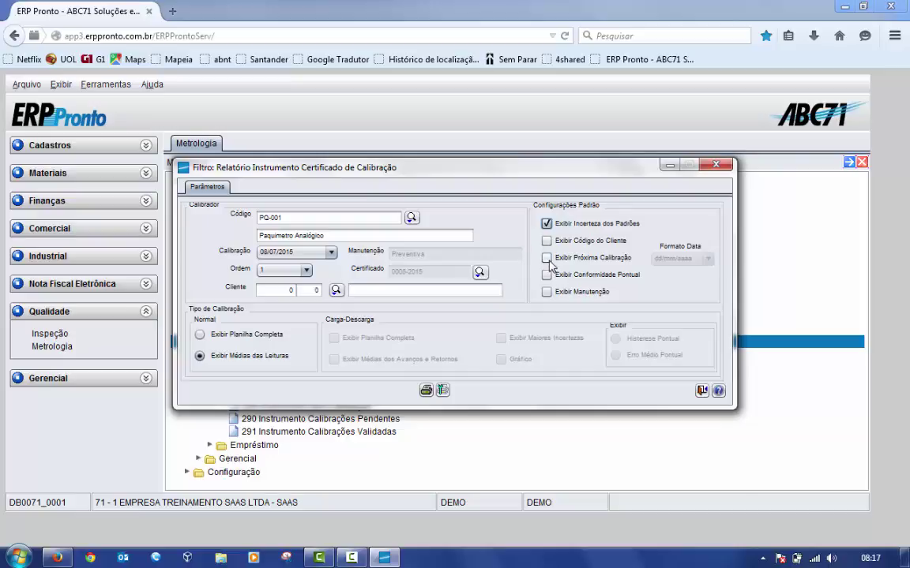
{"action": "left_click", "coordinate": [546, 259]}
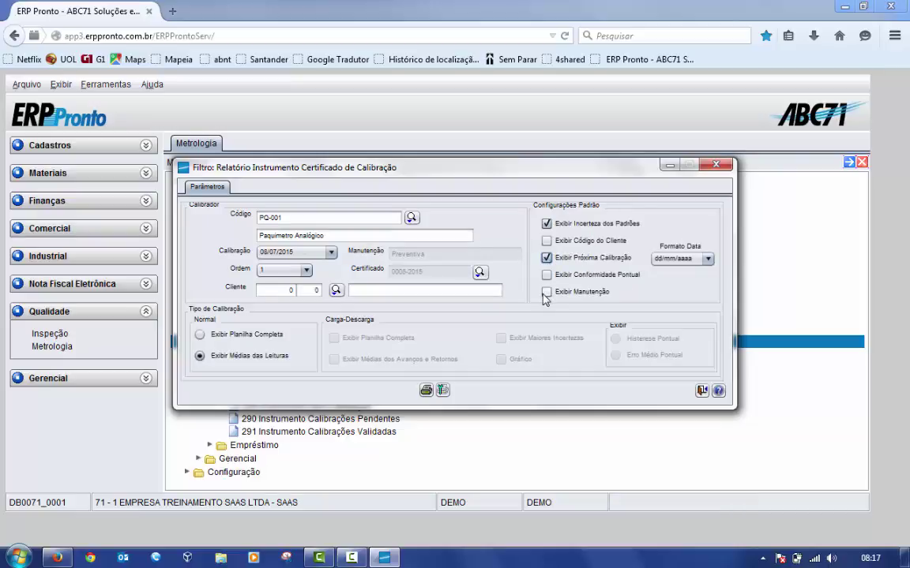
{"action": "left_click", "coordinate": [707, 260]}
{"action": "left_click", "coordinate": [688, 293]}
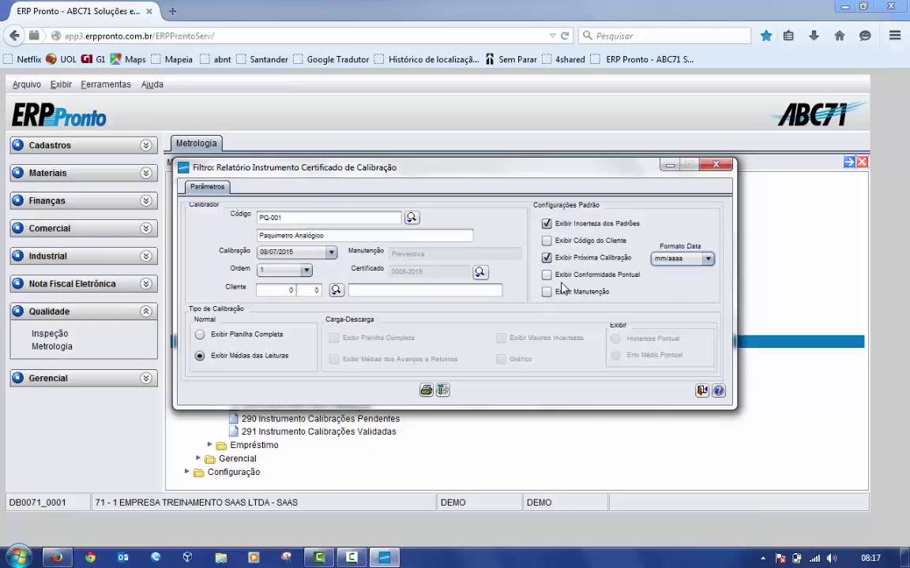
Generate the PQ-001 calibration certificate report and preview its PDF.
{"action": "left_click", "coordinate": [425, 391]}
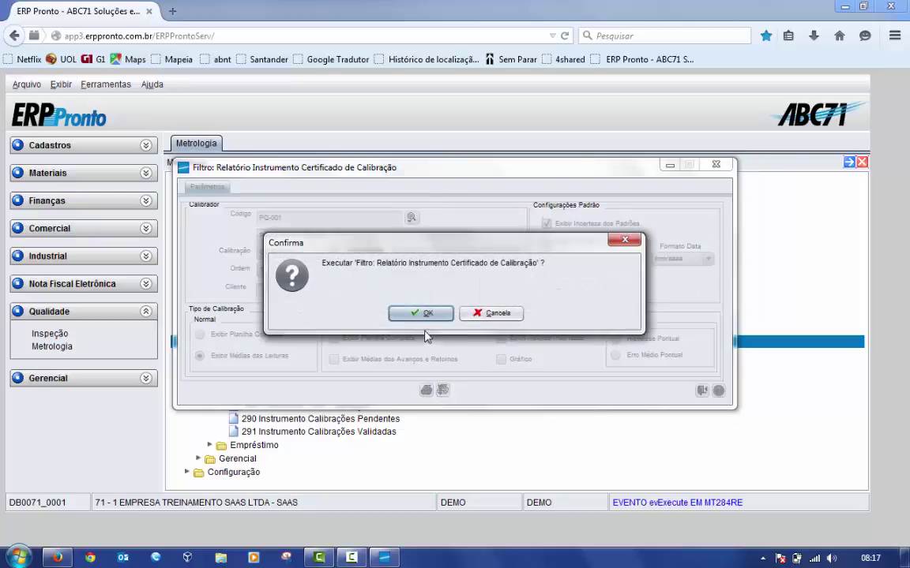
{"action": "left_click", "coordinate": [445, 317]}
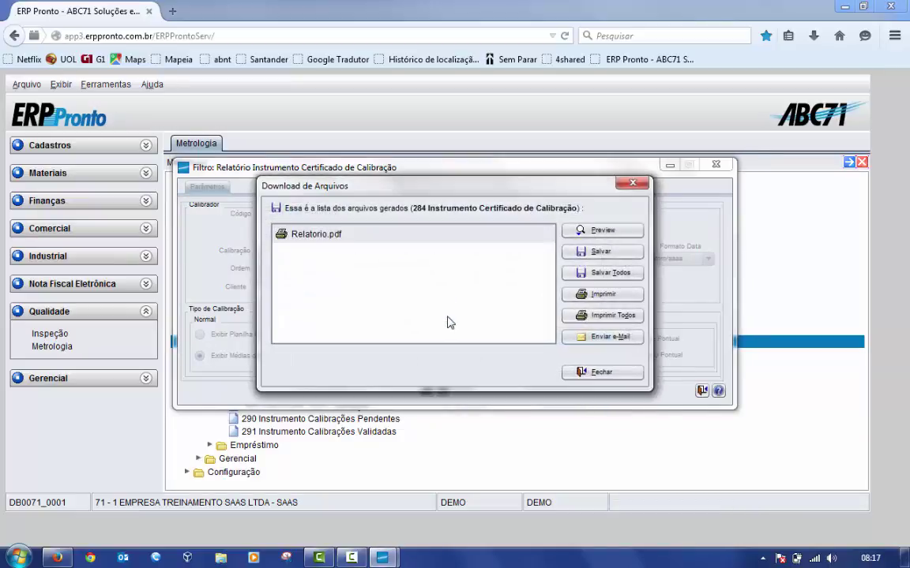
{"action": "left_click", "coordinate": [625, 232]}
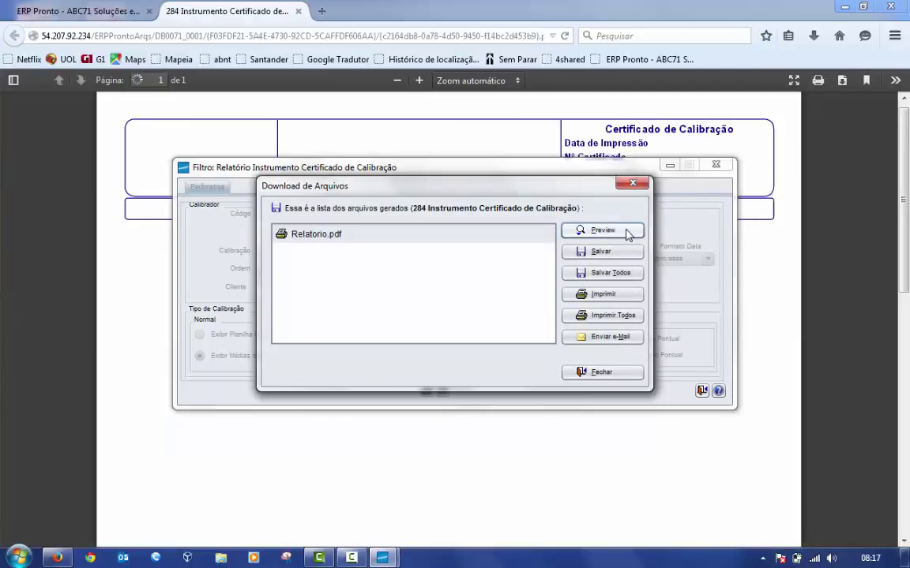
Close the file download, progress and certificate filter windows to view the calibration certificate unobstructed.
{"action": "left_click", "coordinate": [633, 186]}
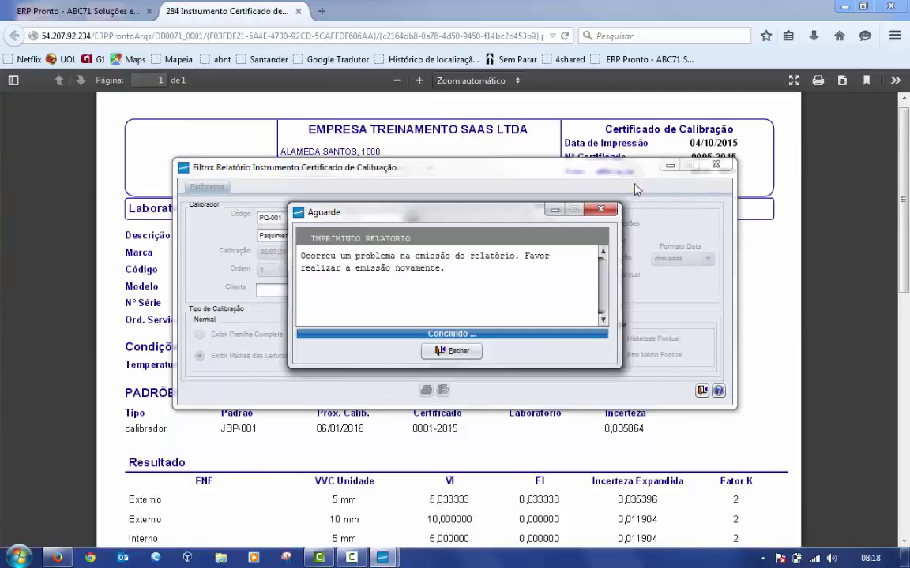
{"action": "left_click", "coordinate": [601, 210]}
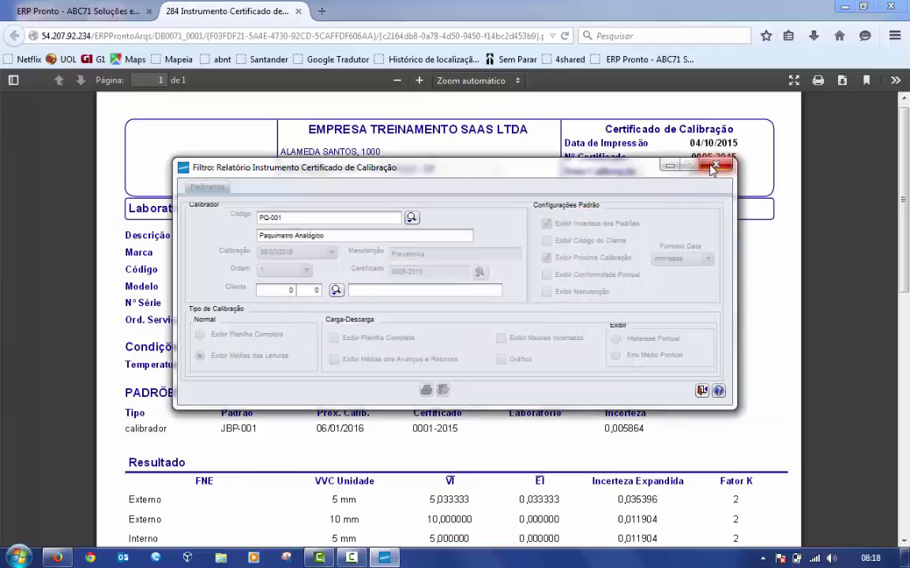
{"action": "left_click", "coordinate": [714, 168]}
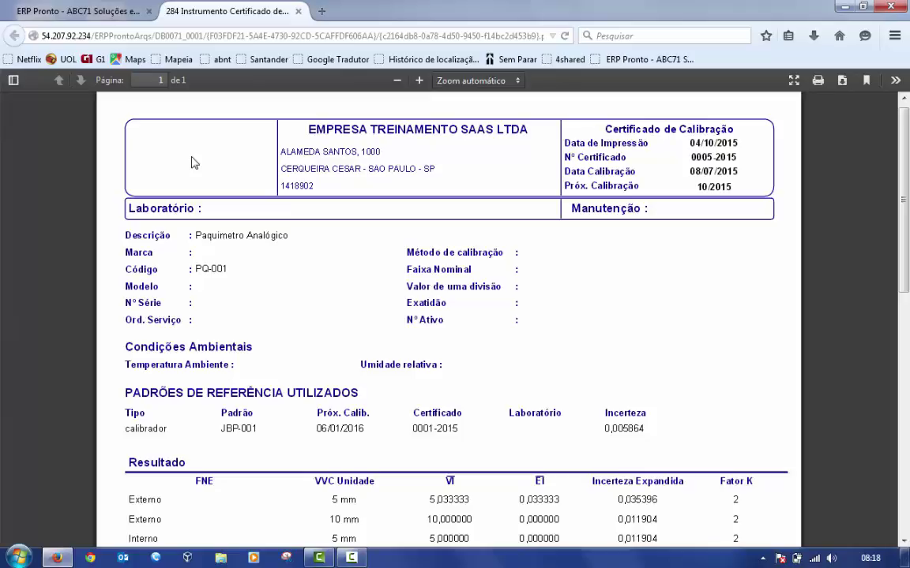
Review the PQ-001 calibration certificate from its header through the results and observations to the signature block, and close the PDF.
{"action": "scroll", "coordinate": [362, 282], "scroll_direction": "down", "scroll_amount": 1}
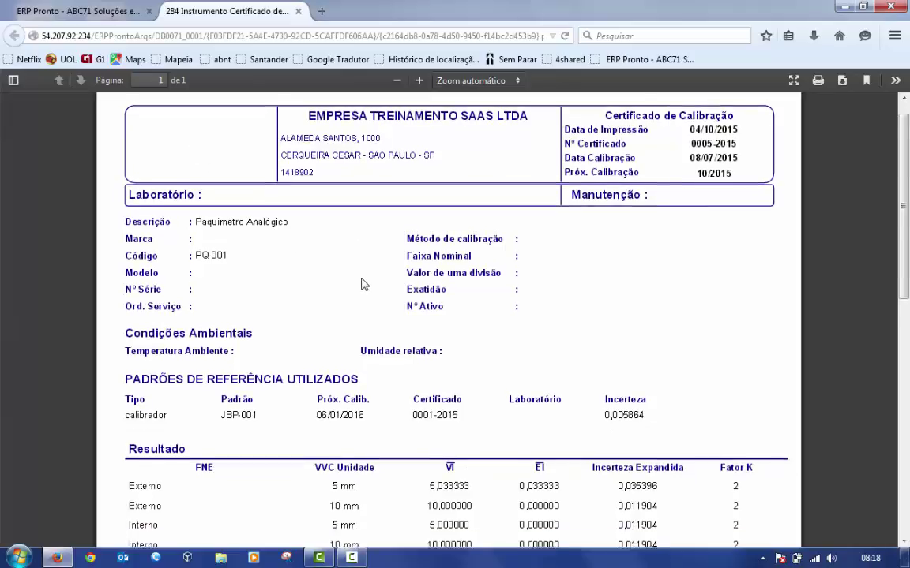
{"action": "scroll", "coordinate": [364, 284], "scroll_direction": "down", "scroll_amount": 2}
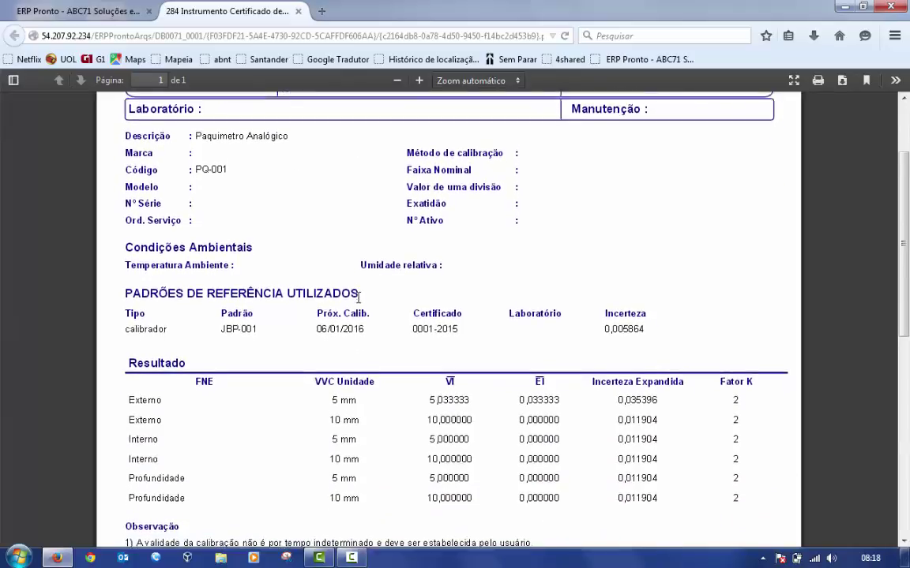
{"action": "scroll", "coordinate": [358, 296], "scroll_direction": "down", "scroll_amount": 2}
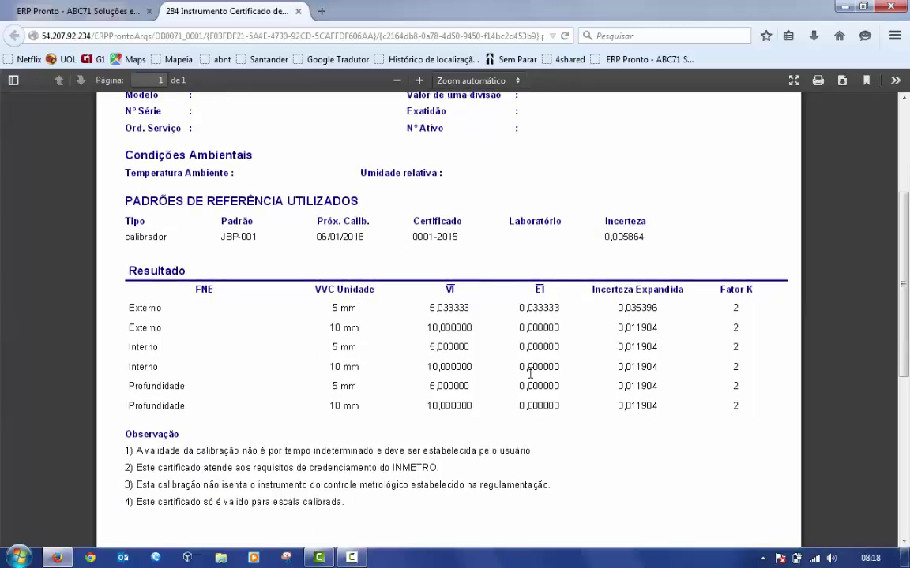
{"action": "scroll", "coordinate": [530, 373], "scroll_direction": "down", "scroll_amount": 2}
{"action": "scroll", "coordinate": [531, 372], "scroll_direction": "down", "scroll_amount": 6}
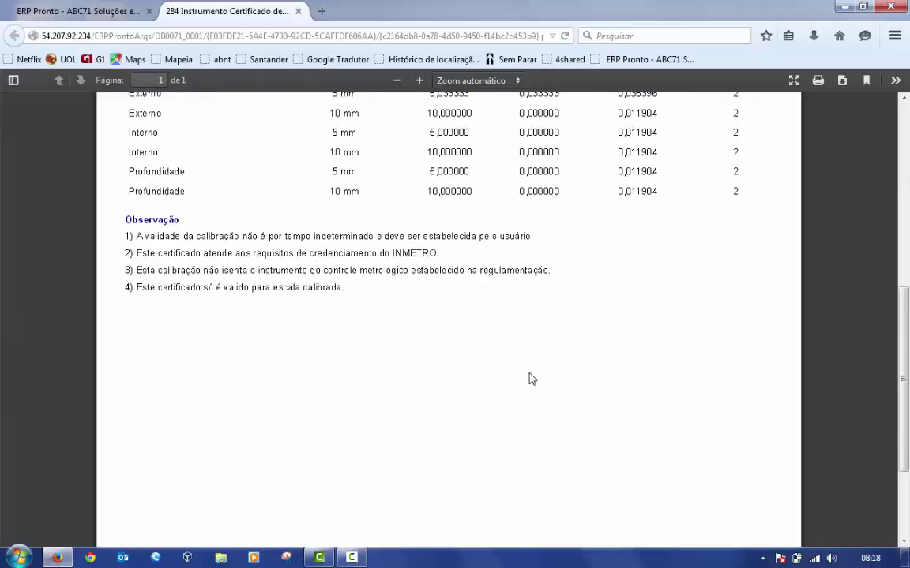
{"action": "scroll", "coordinate": [531, 379], "scroll_direction": "down", "scroll_amount": 1}
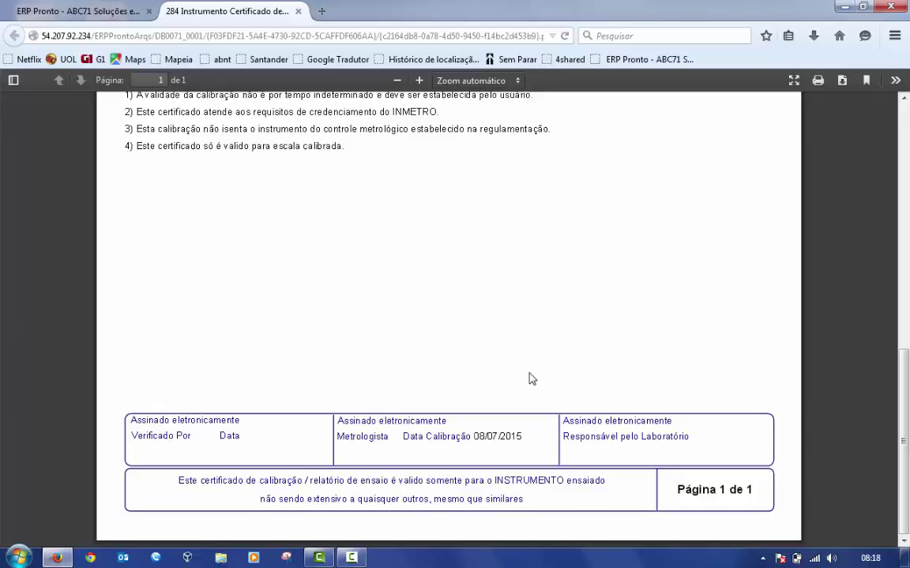
{"action": "left_click", "coordinate": [299, 12]}
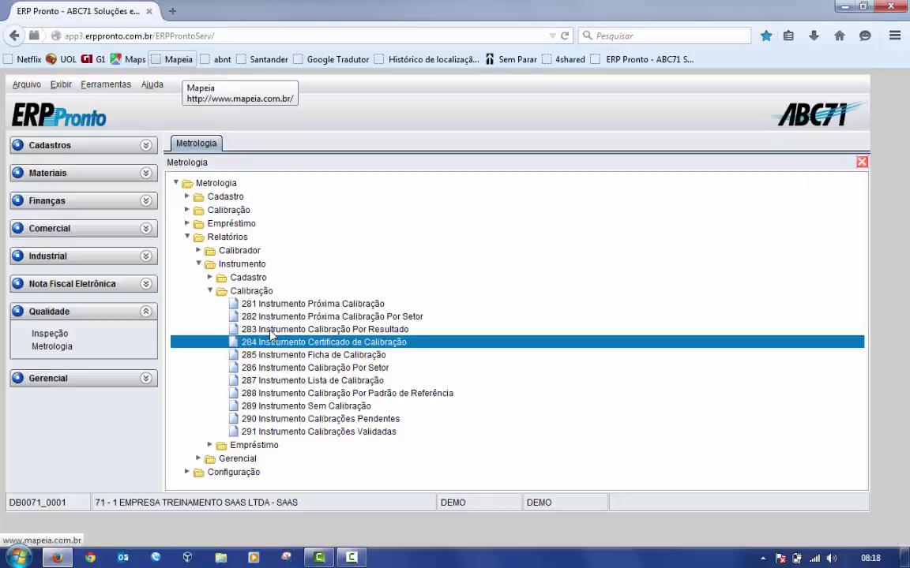